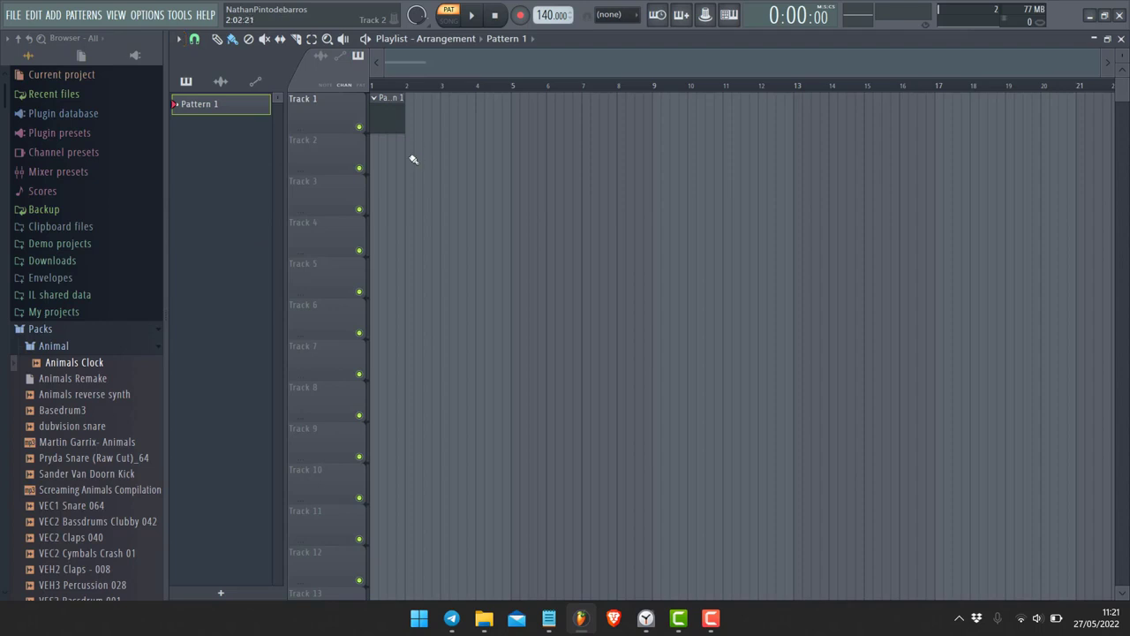
# - Set the playlist snap to Bar and align the Pattern 1 clip with the start of bar 1 on Track 1
pyautogui.scroll(3, 689, 221)
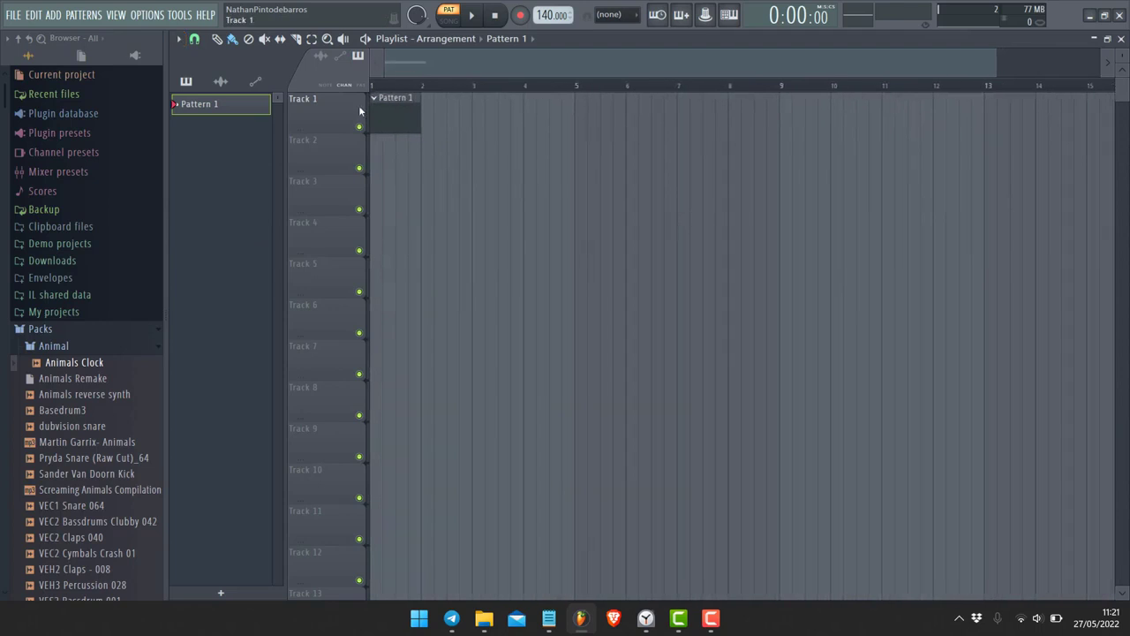
pyautogui.moveTo(388, 110); pyautogui.dragTo(473, 110)
pyautogui.click(177, 39)
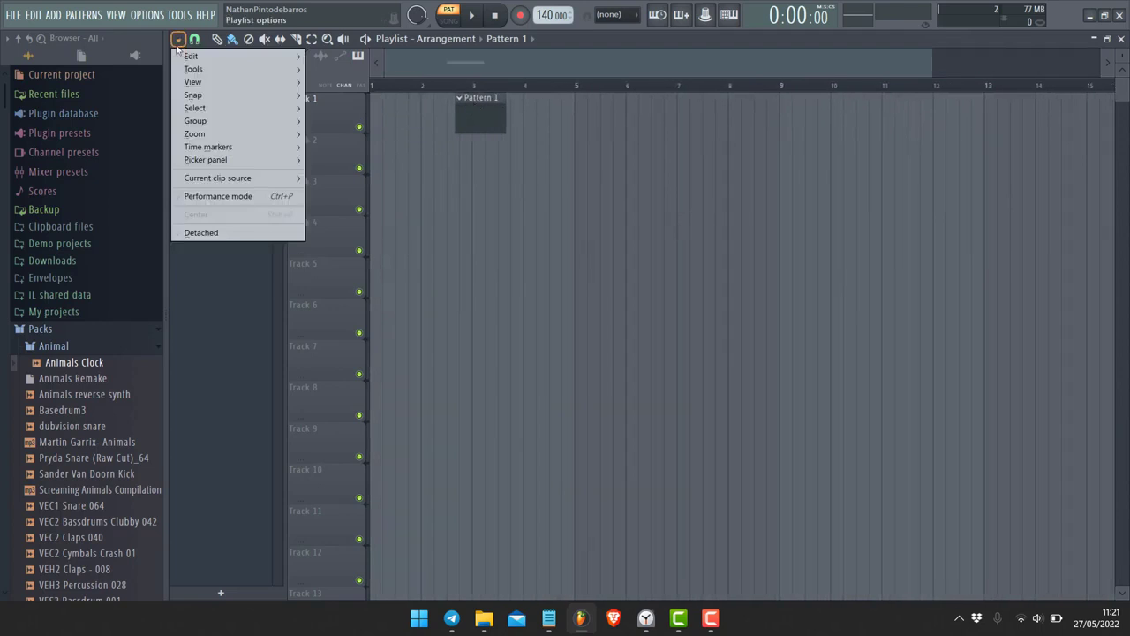
pyautogui.moveTo(198, 94)
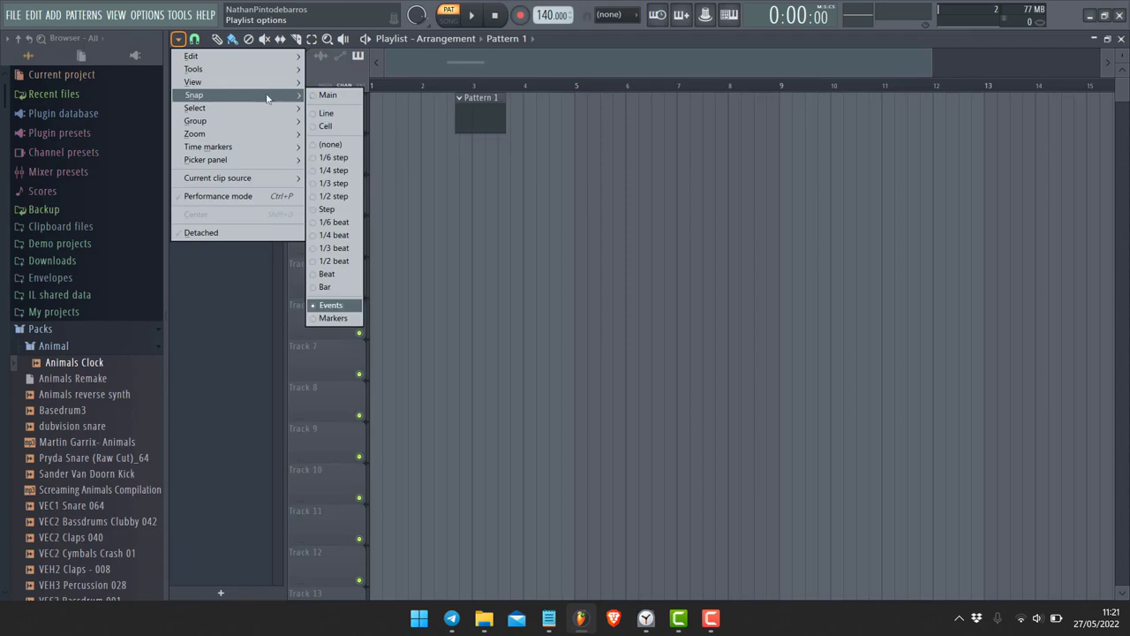
pyautogui.click(333, 287)
pyautogui.moveTo(461, 114); pyautogui.dragTo(412, 112)
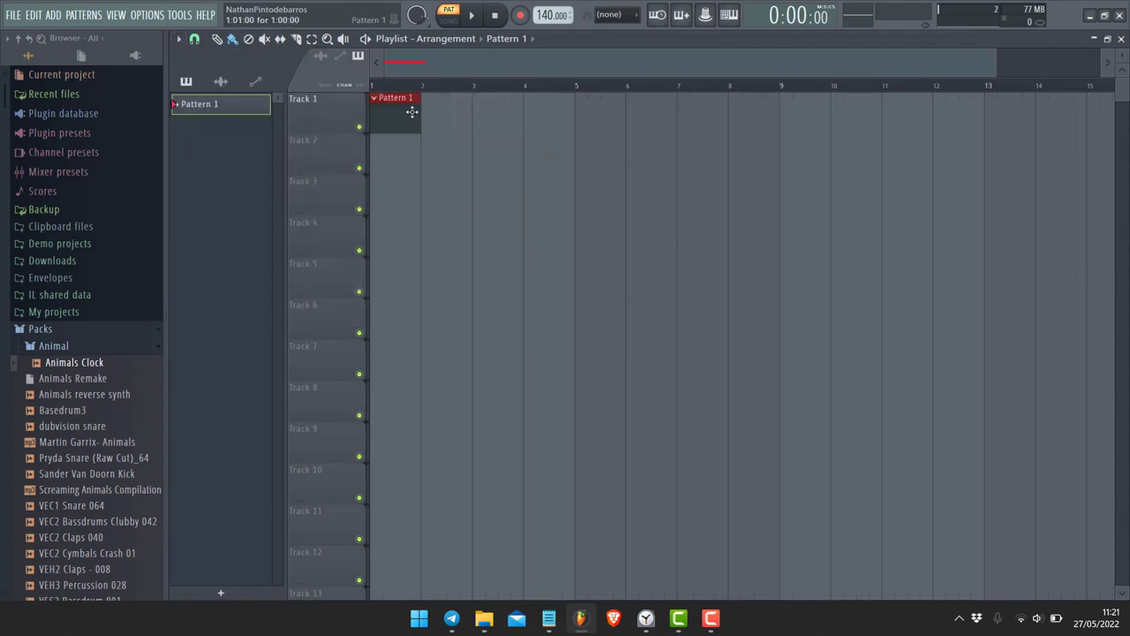
# - Place further Pattern 1 clips on Track 1 at bars 4, 6, 9, 10 and 11
pyautogui.click(543, 108)
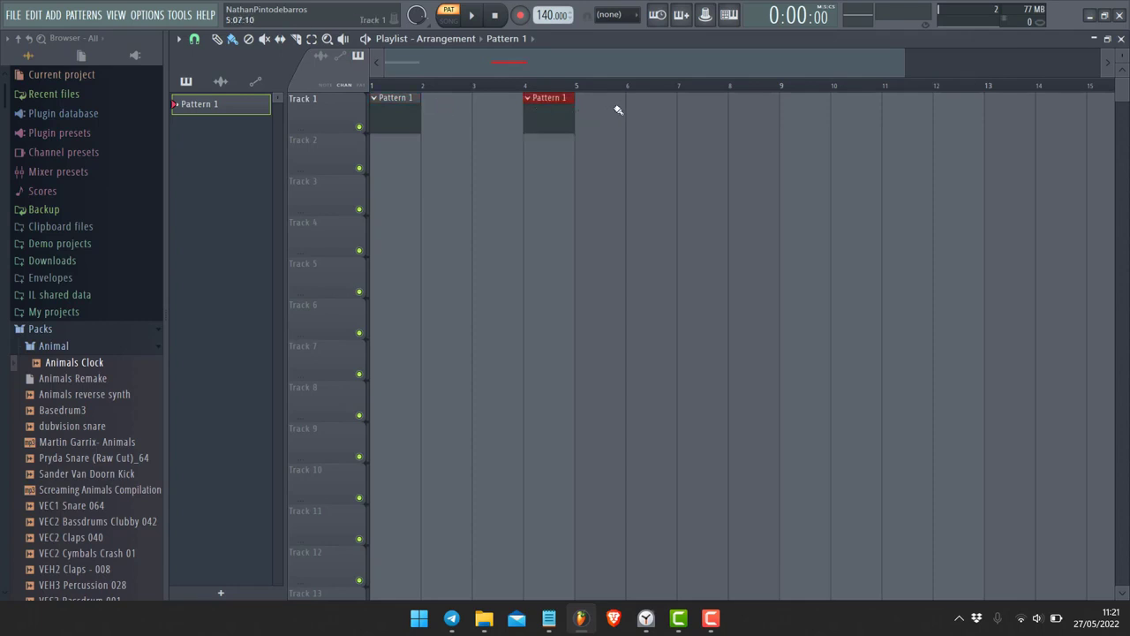
pyautogui.click(647, 110)
pyautogui.click(761, 118)
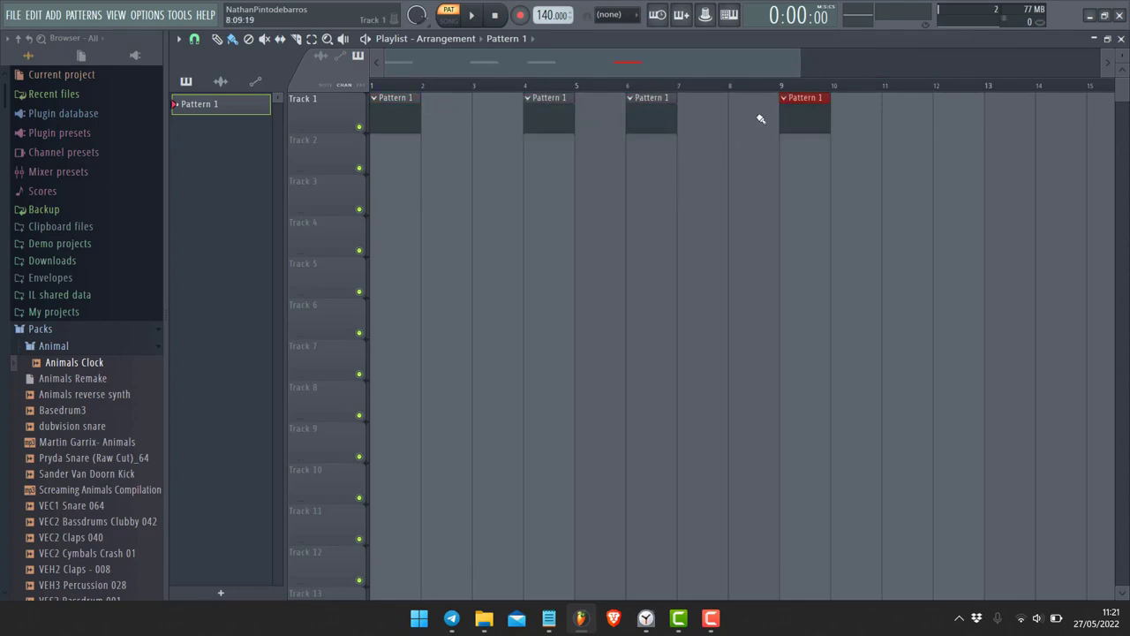
pyautogui.click(848, 114)
pyautogui.click(902, 111)
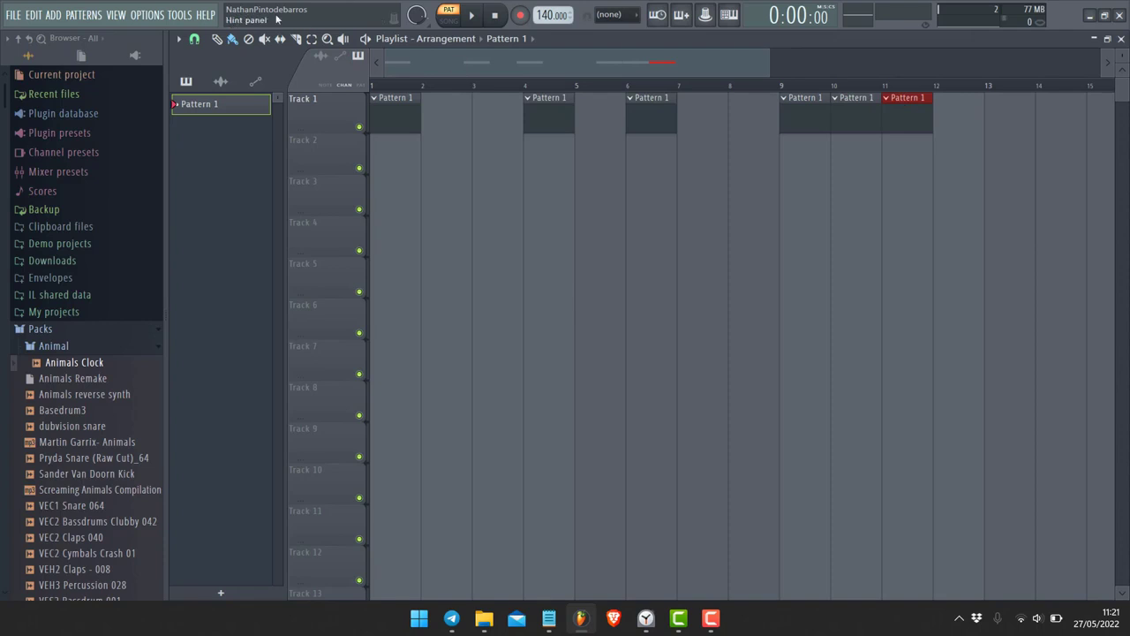
# - Set the playlist snap to Beat and place a Pattern 1 clip on Track 1 midway between bars 7 and 8
pyautogui.click(179, 39)
pyautogui.moveTo(194, 95)
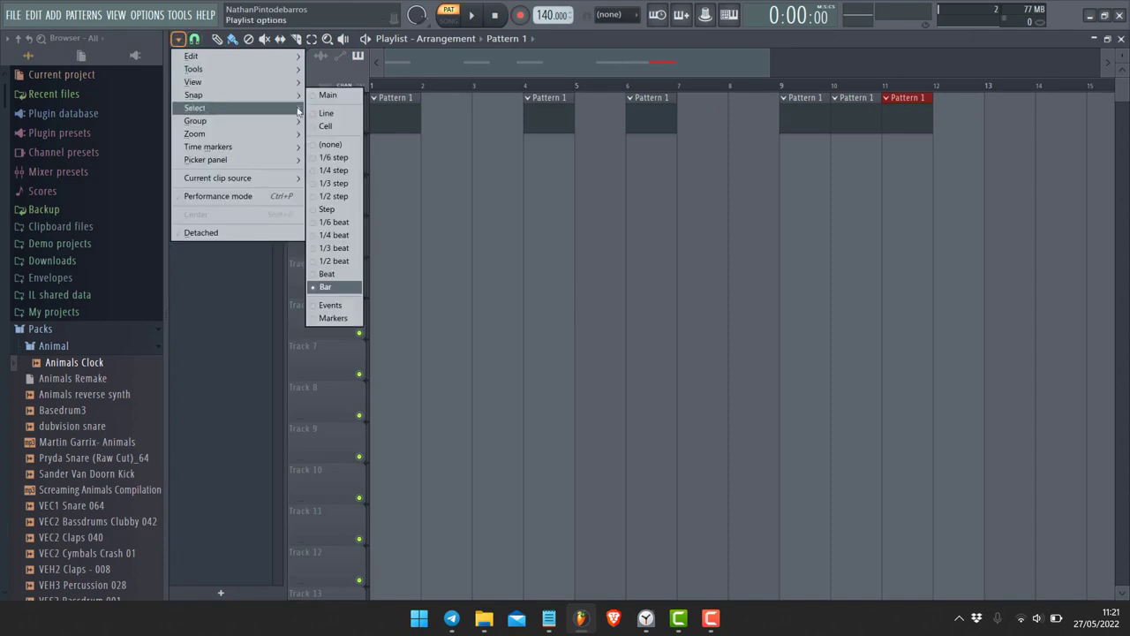
pyautogui.click(329, 268)
pyautogui.click(714, 124)
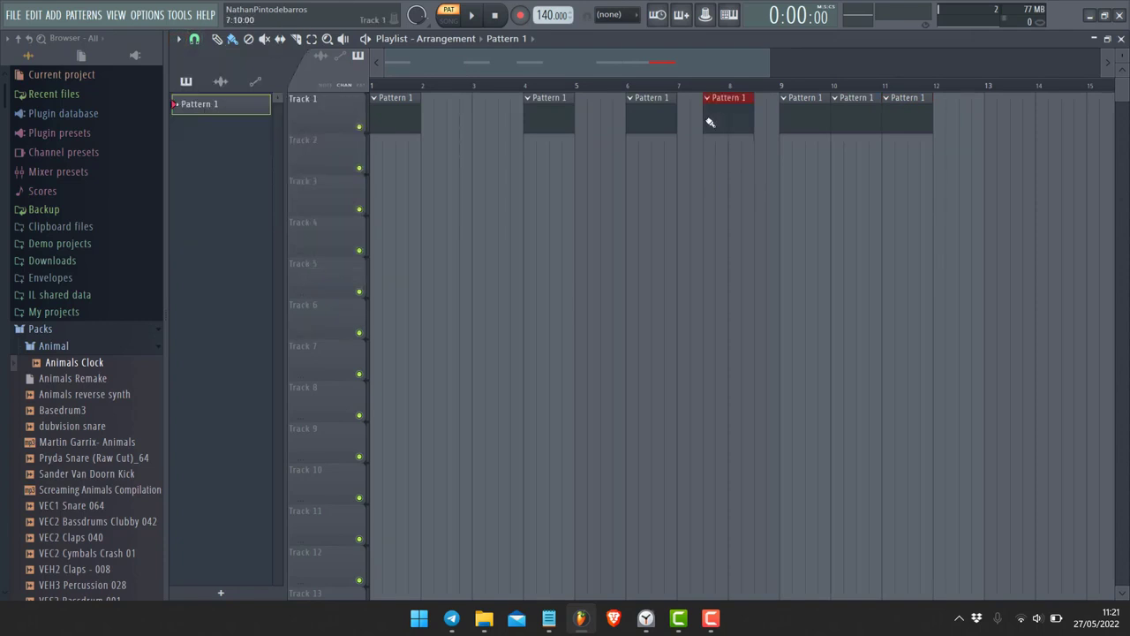
# - Place beat-snapped Pattern 1 clips in bar 7 on Tracks 4, 3 and 2, and delete all the clips just placed in that bar
pyautogui.keyDown('ctrl'); pyautogui.scroll(3, 717, 199); pyautogui.keyUp('ctrl')
pyautogui.keyDown('ctrl'); pyautogui.scroll(3, 717, 198); pyautogui.keyUp('ctrl')
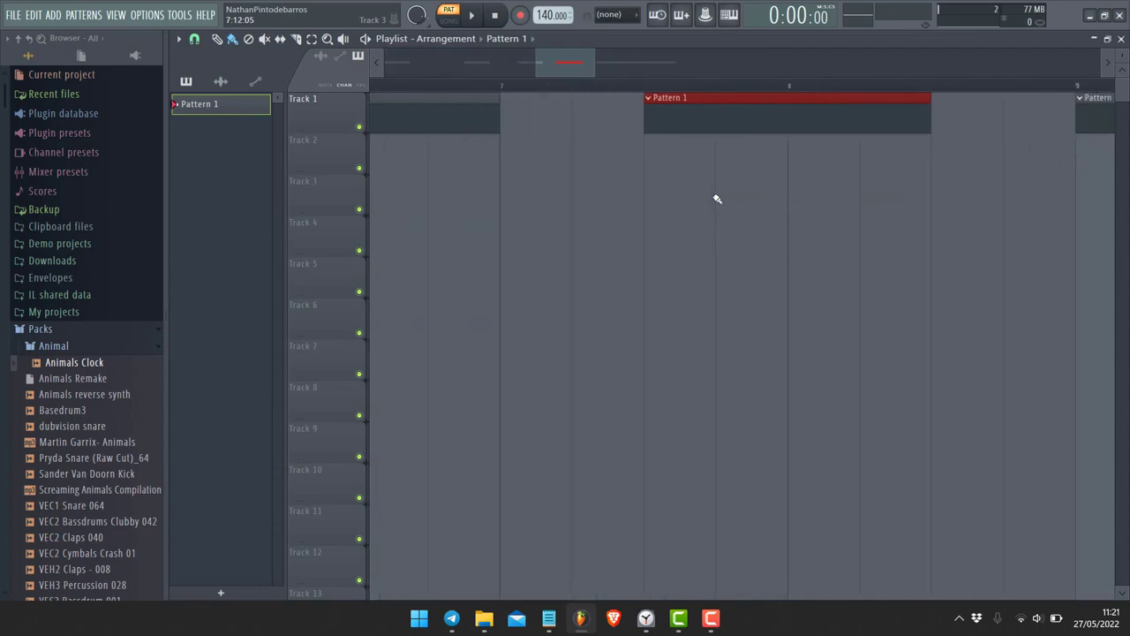
pyautogui.click(563, 218)
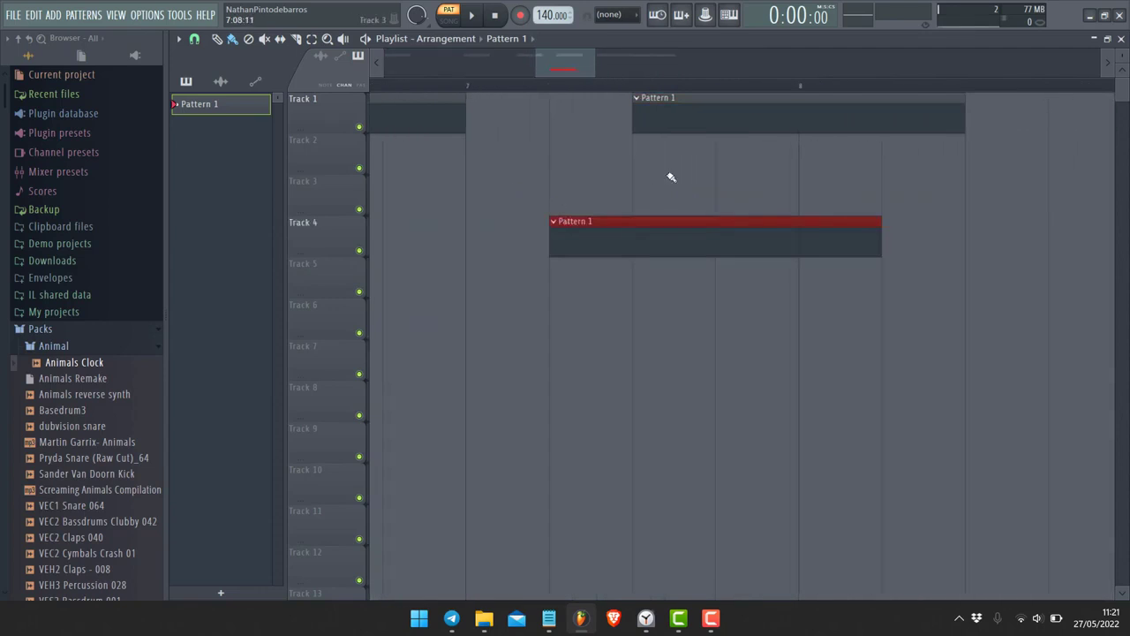
pyautogui.click(612, 189)
pyautogui.click(665, 151)
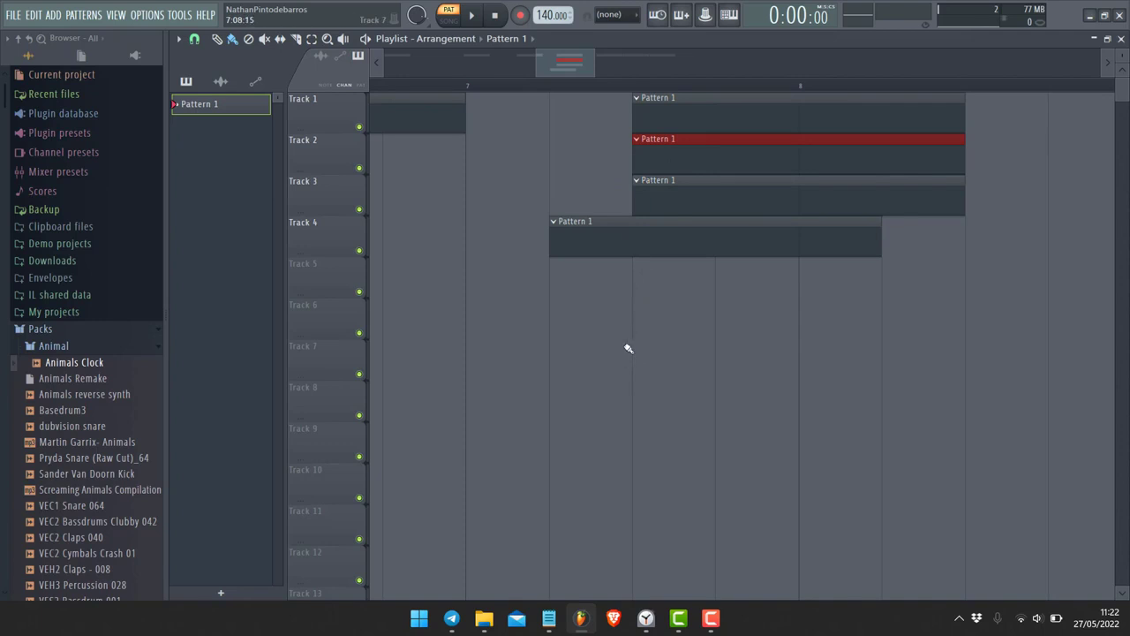
pyautogui.rightClick(675, 221)
# - Set the playlist snap to 1/2 beat and place a Pattern 1 clip on Track 2 midway through bar 7
pyautogui.click(177, 42)
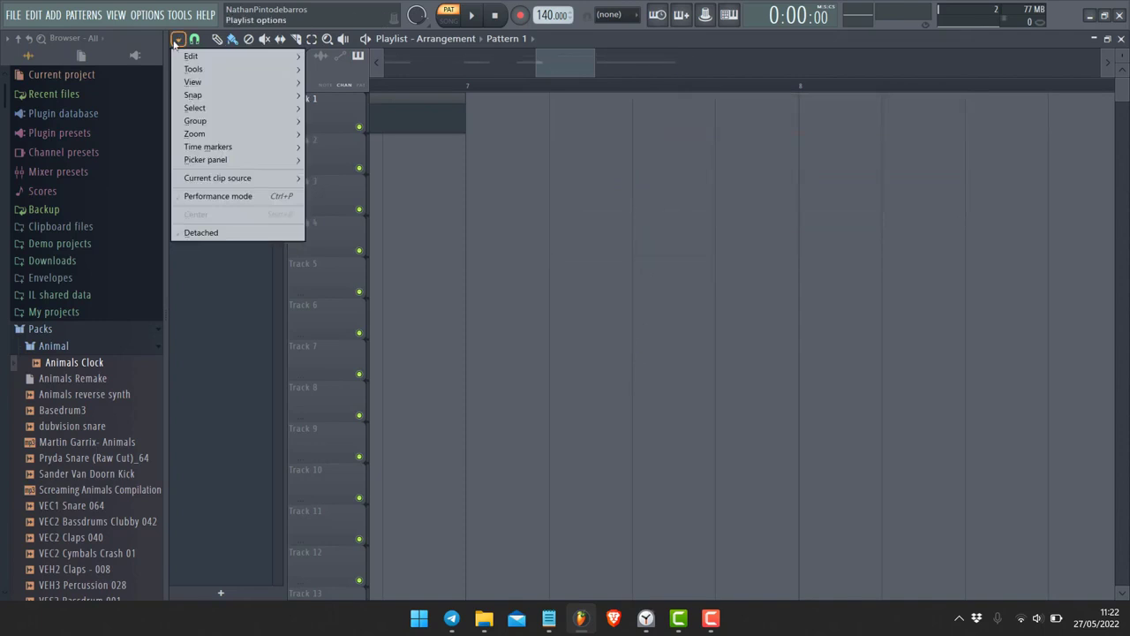
pyautogui.moveTo(202, 94)
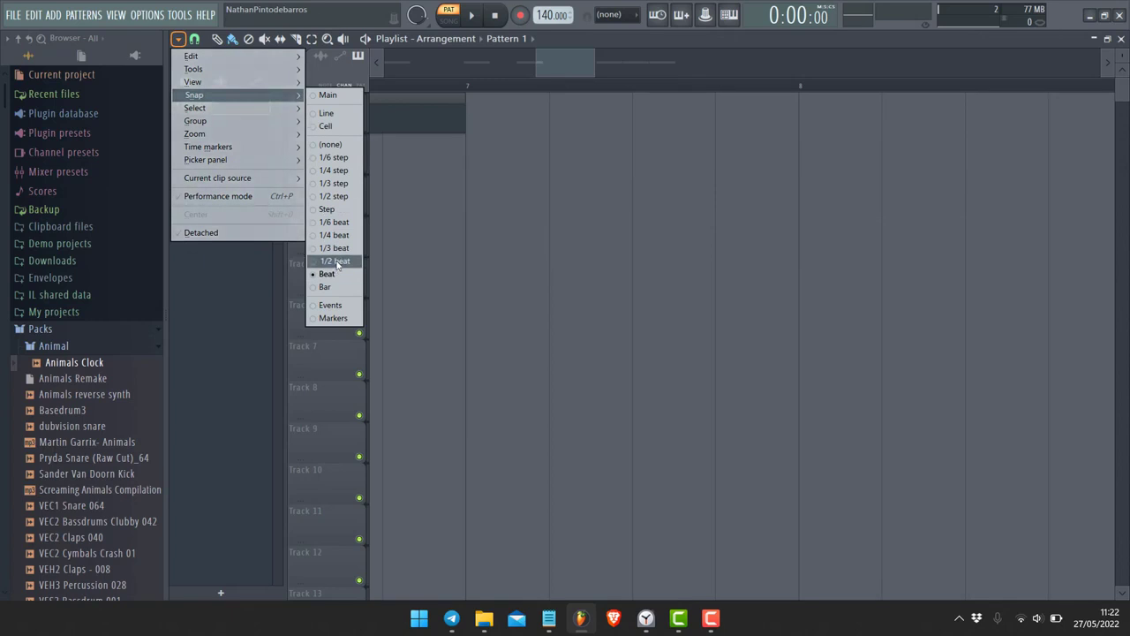
pyautogui.click(336, 262)
pyautogui.click(634, 138)
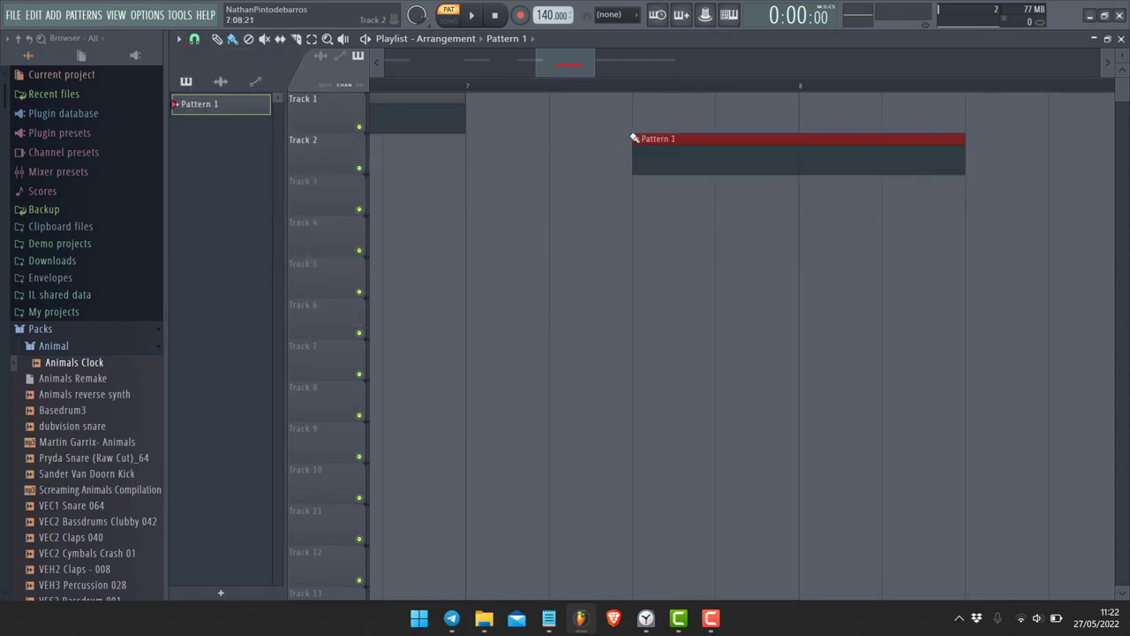
# - Set the playlist snap to Step and place staggered Pattern 1 clips in bar 7 on Tracks 6, 5 and 4
pyautogui.click(179, 38)
pyautogui.moveTo(201, 94)
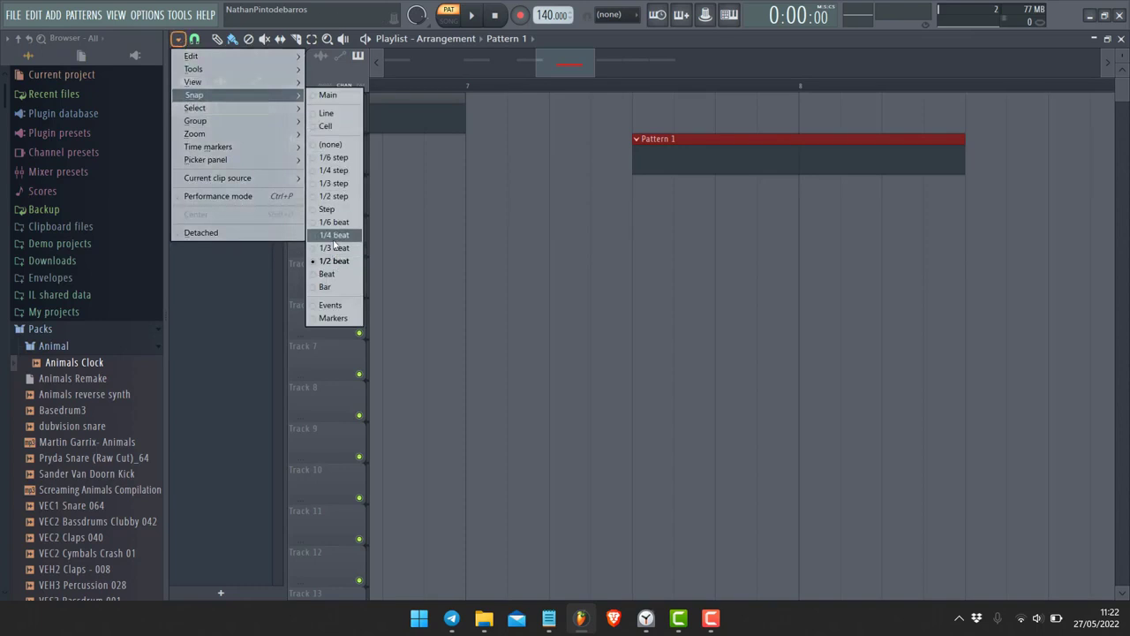
pyautogui.click(328, 210)
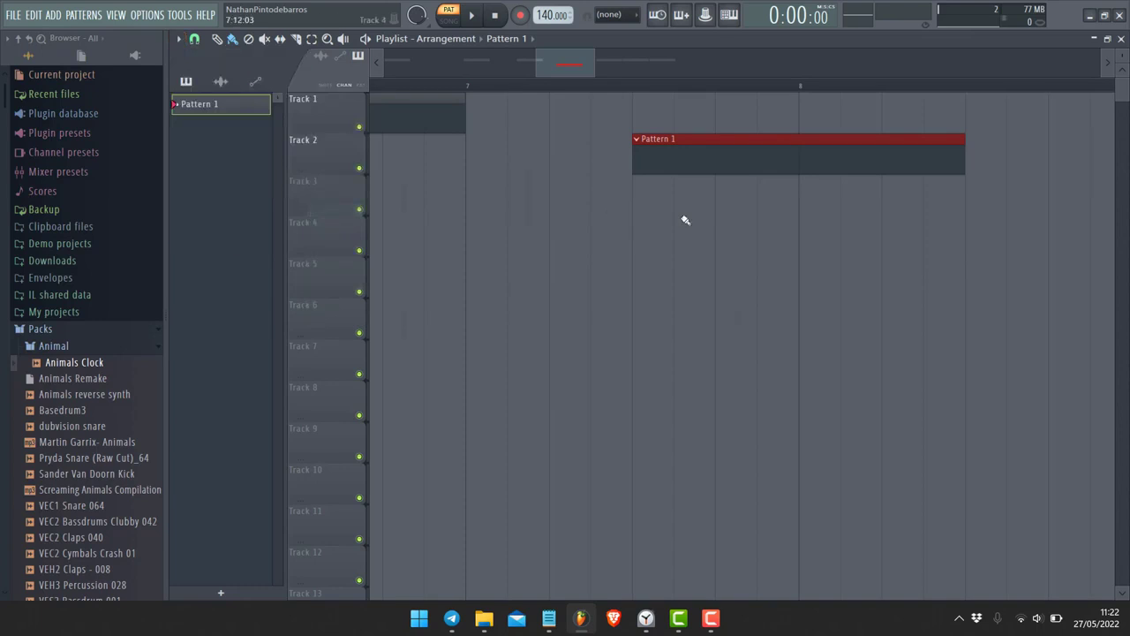
pyautogui.click(615, 307)
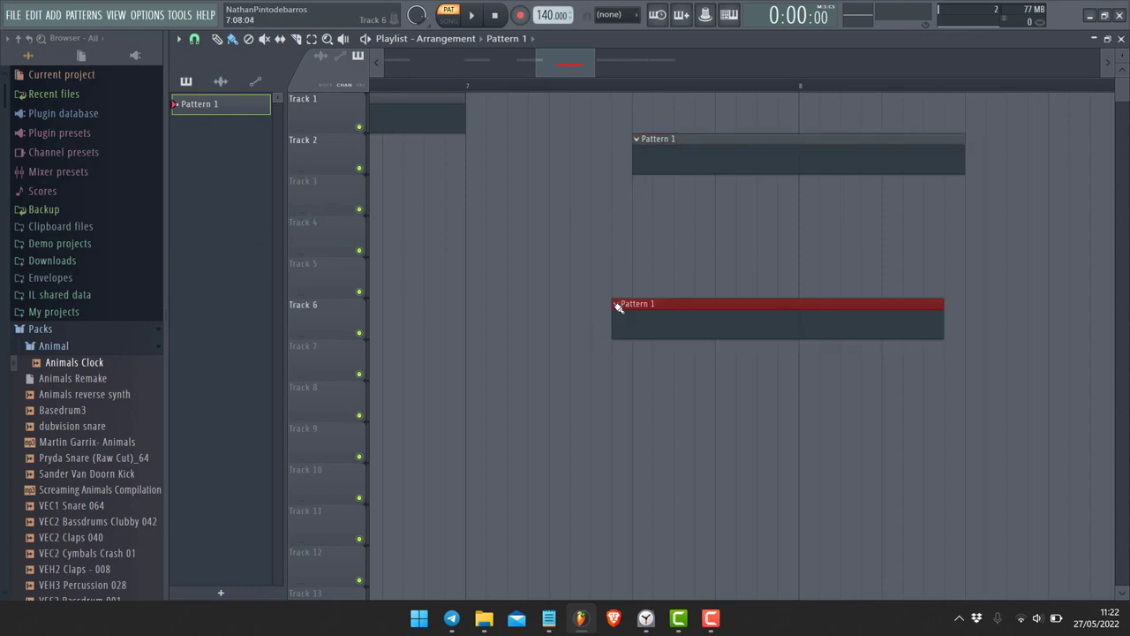
pyautogui.click(570, 273)
pyautogui.click(540, 233)
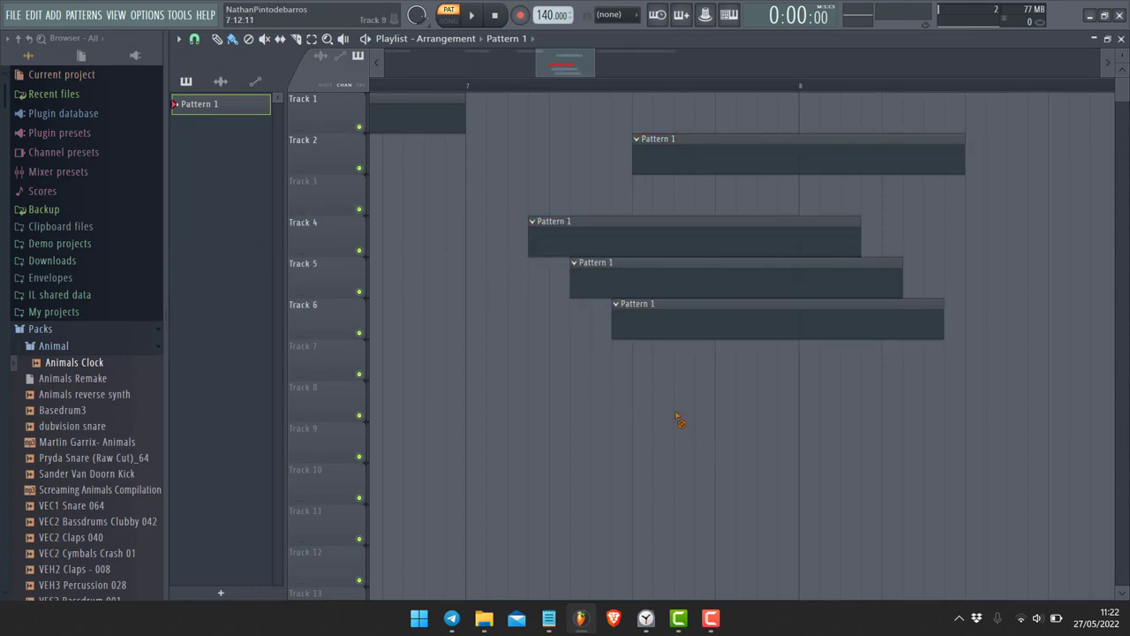
# - Delete the test clips starting in bar 7, and place and remove two more step-snapped clips on Tracks 5 and 3
pyautogui.moveTo(661, 368); pyautogui.dragTo(701, 93)
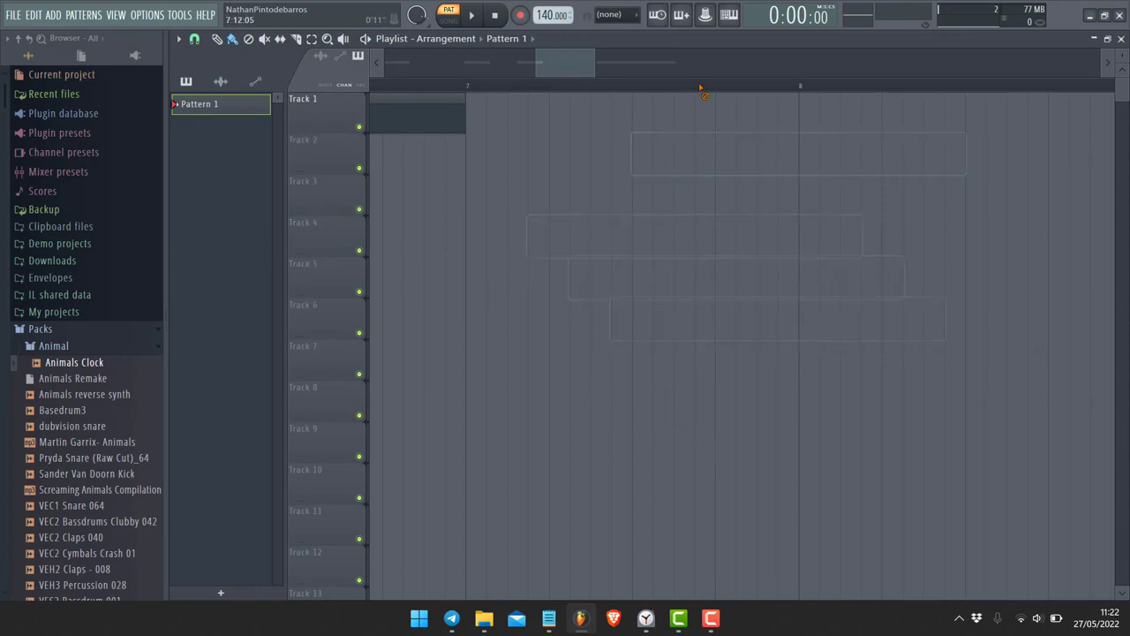
pyautogui.click(523, 260)
pyautogui.click(542, 209)
pyautogui.rightClick(633, 209)
pyautogui.rightClick(597, 272)
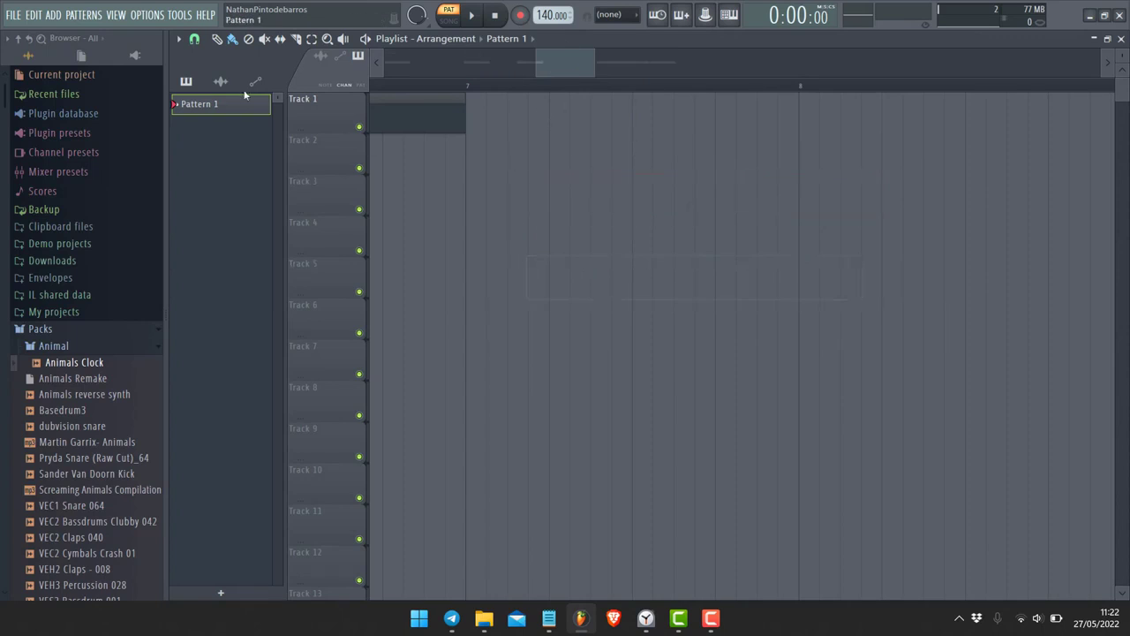
# - Set the playlist snap to 1/2 step and place Pattern 1 clips in bar 7 on Tracks 2, 5 and 4
pyautogui.click(179, 38)
pyautogui.moveTo(264, 121)
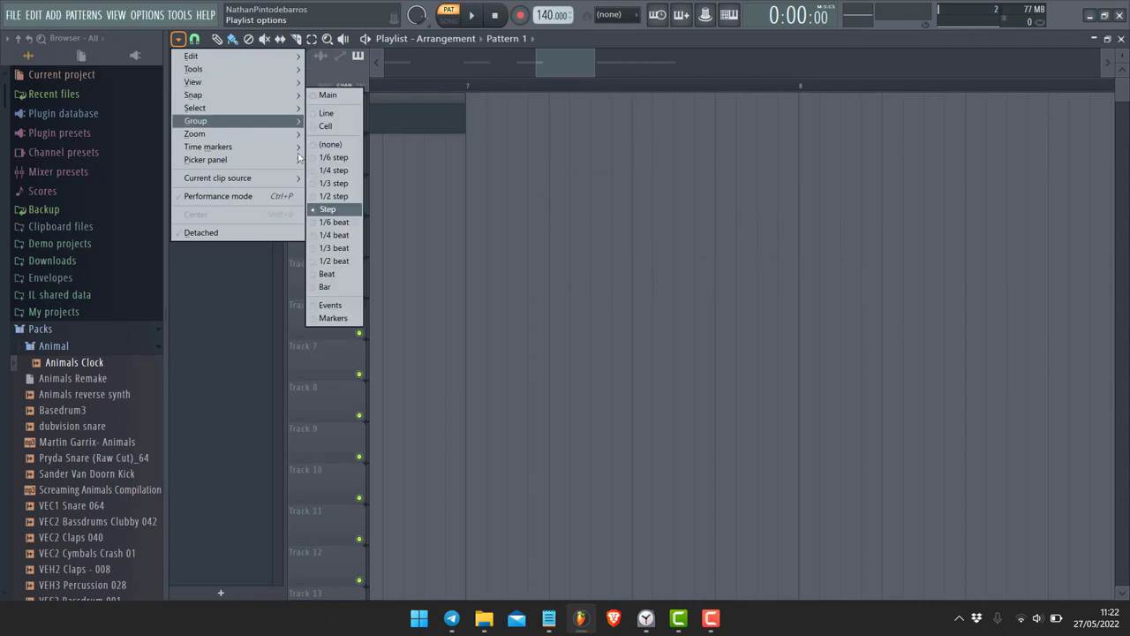
pyautogui.moveTo(265, 94)
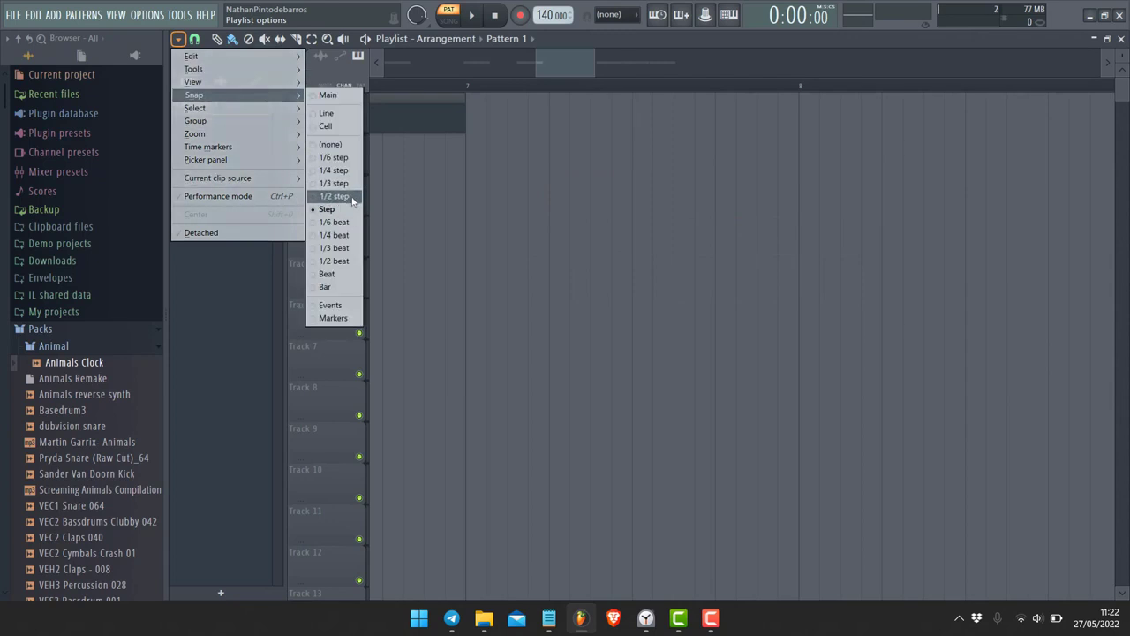
pyautogui.click(352, 196)
pyautogui.click(603, 144)
pyautogui.click(625, 274)
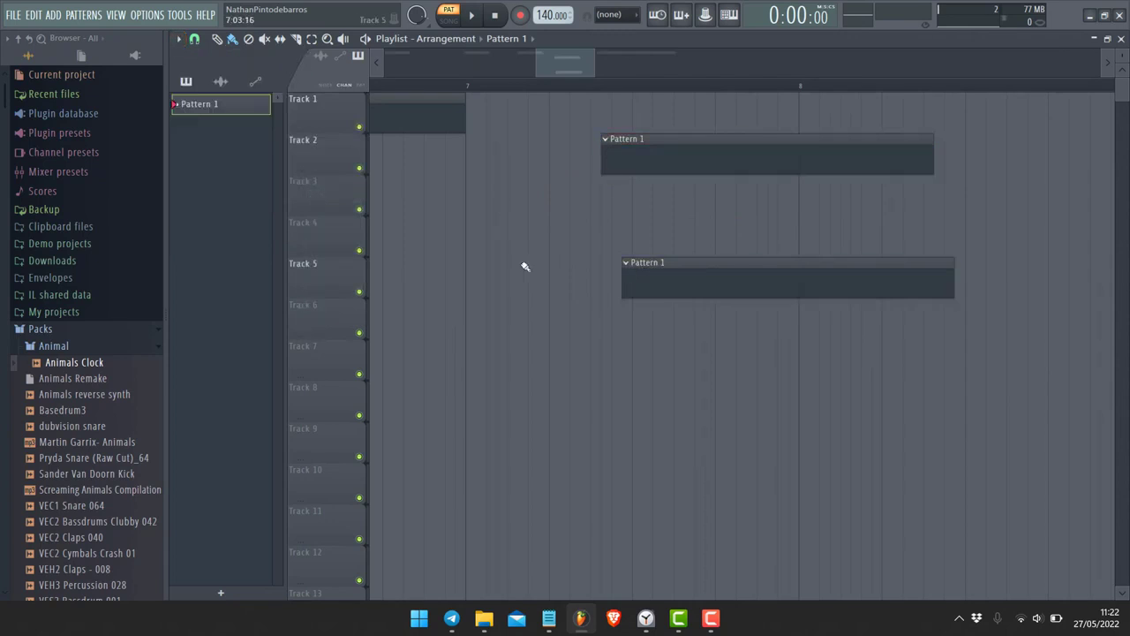
pyautogui.click(528, 227)
# - Set the playlist snap to 1/6 step and place Pattern 1 clips in bar 7 on Tracks 1, 3, 8 and 7
pyautogui.click(177, 39)
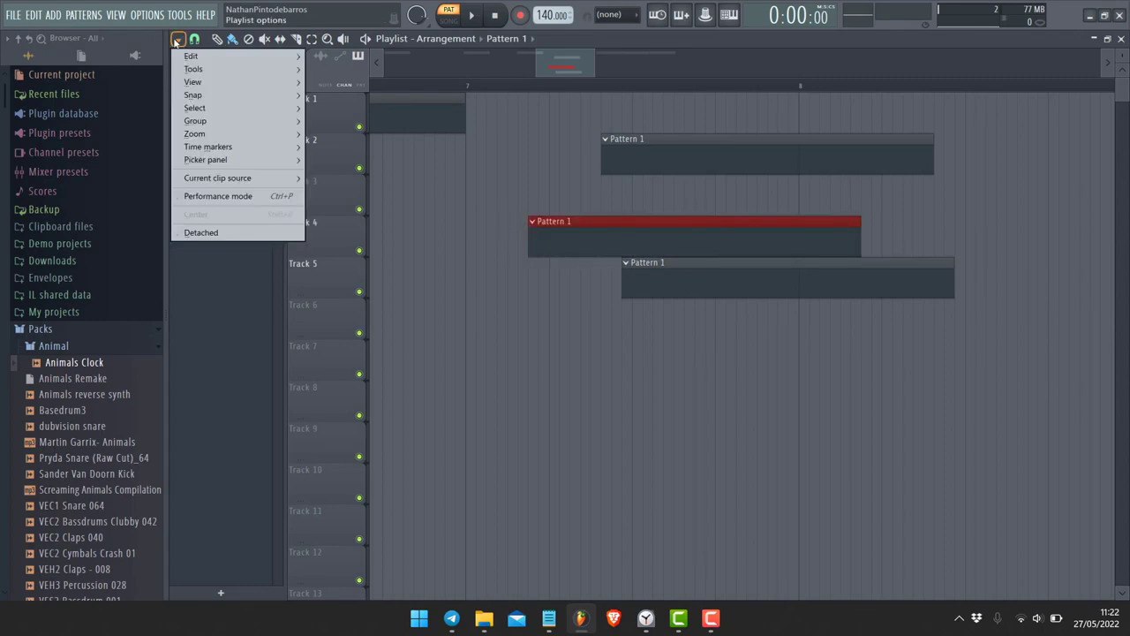
pyautogui.moveTo(247, 95)
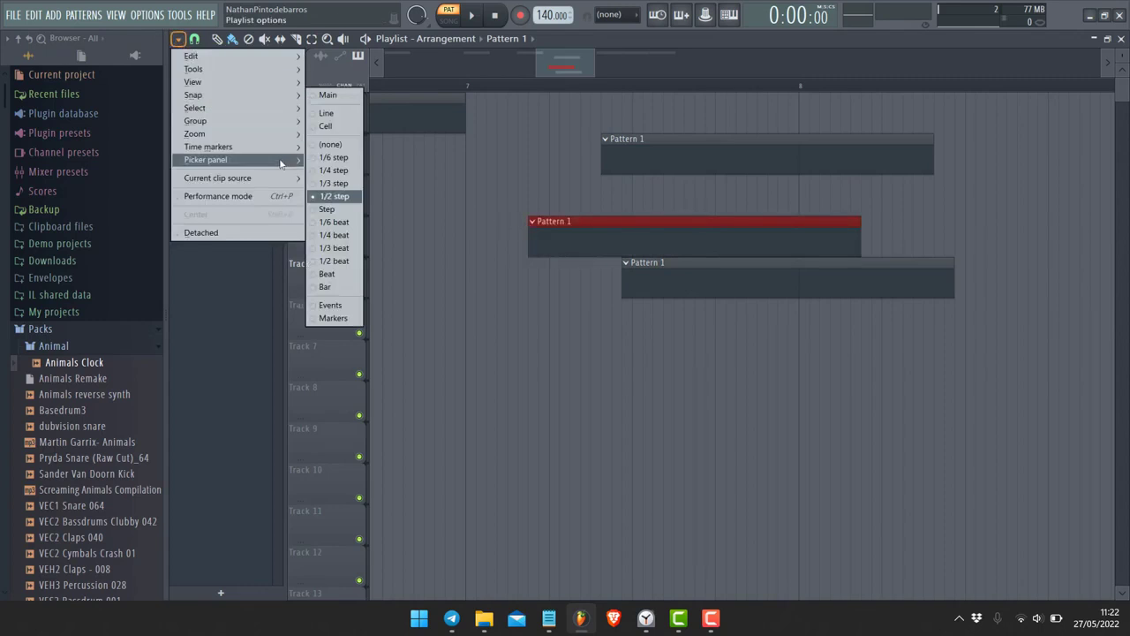
pyautogui.click(326, 158)
pyautogui.click(595, 113)
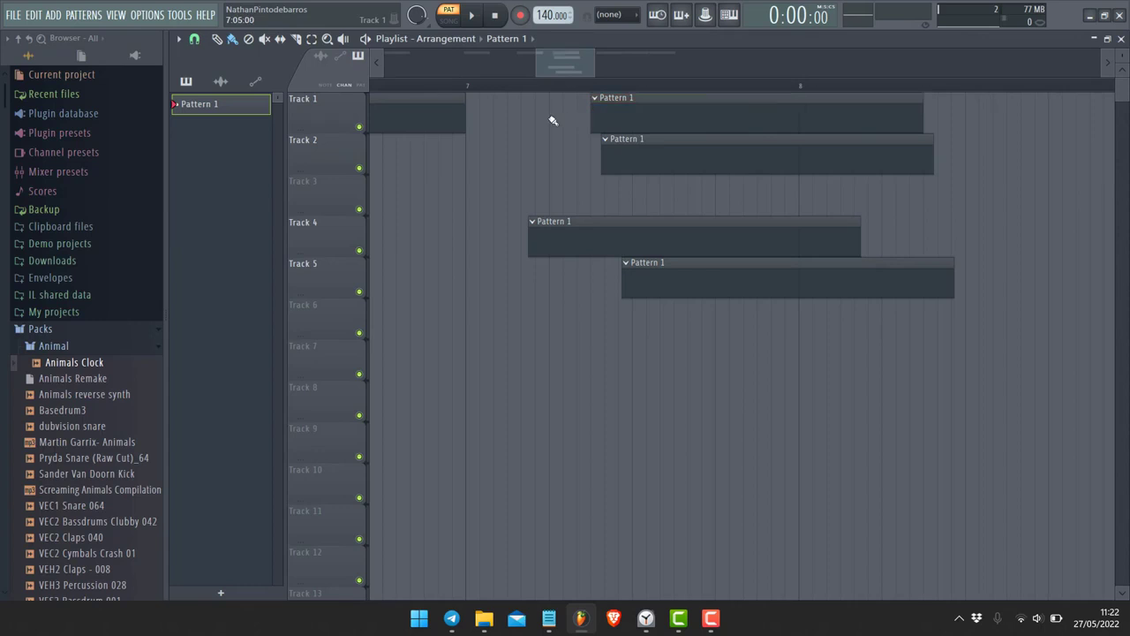
pyautogui.click(572, 189)
pyautogui.scroll(4, 555, 212)
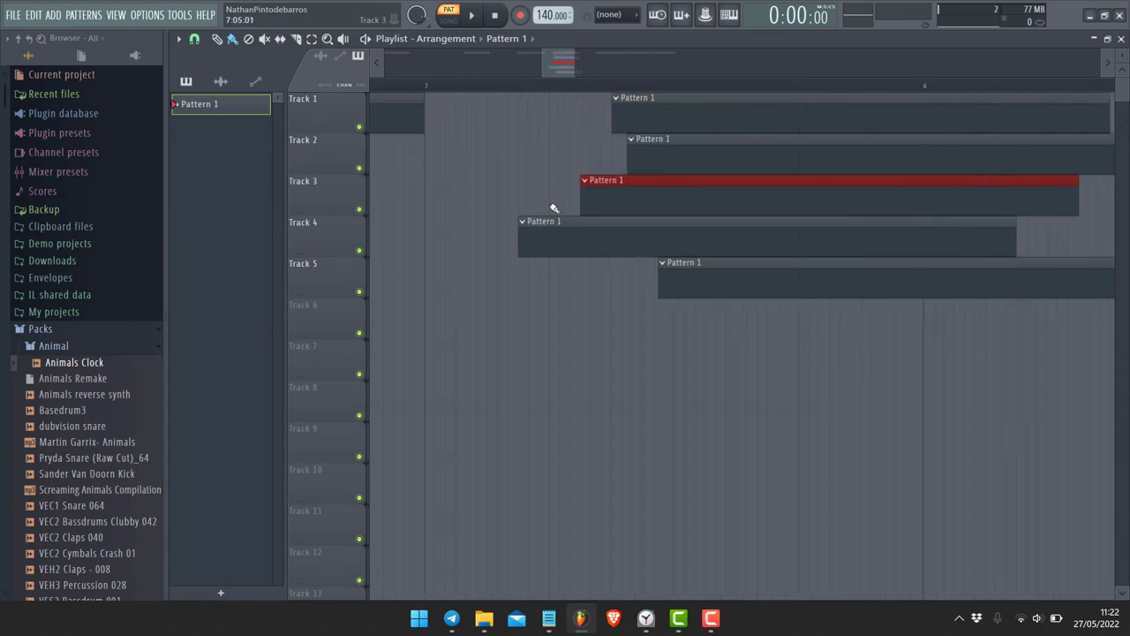
pyautogui.click(576, 385)
pyautogui.click(568, 375)
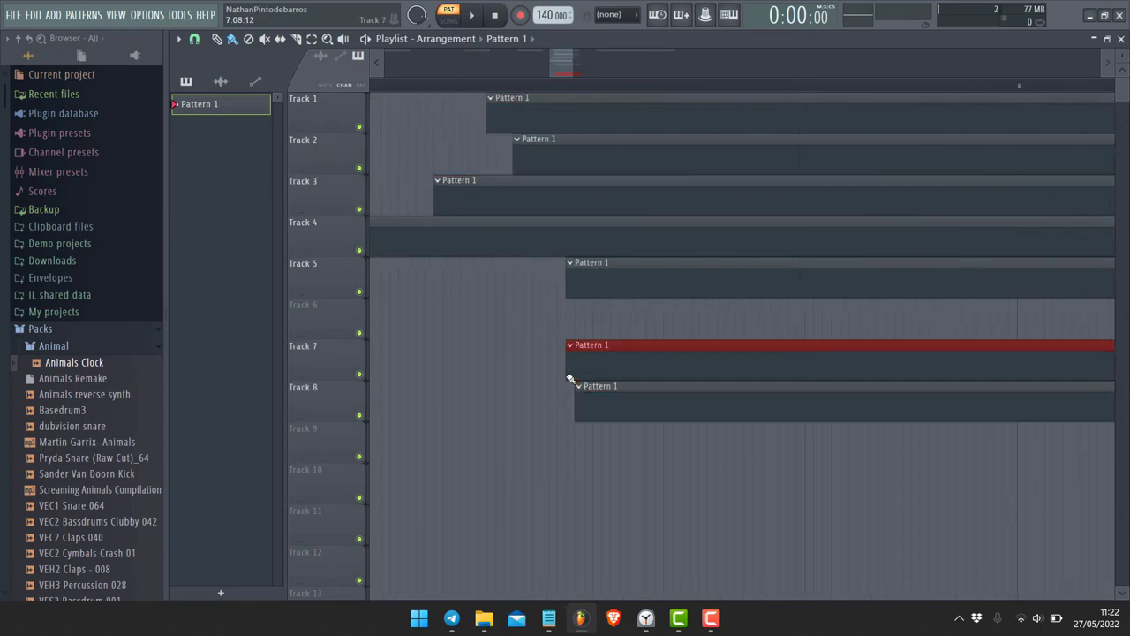
# - Delete all the test clips starting in bar 7 and set the playlist snap to (none)
pyautogui.moveTo(603, 432)
pyautogui.mouseDown()
pyautogui.moveTo(656, 172)
pyautogui.moveTo(604, 79)
pyautogui.mouseUp()
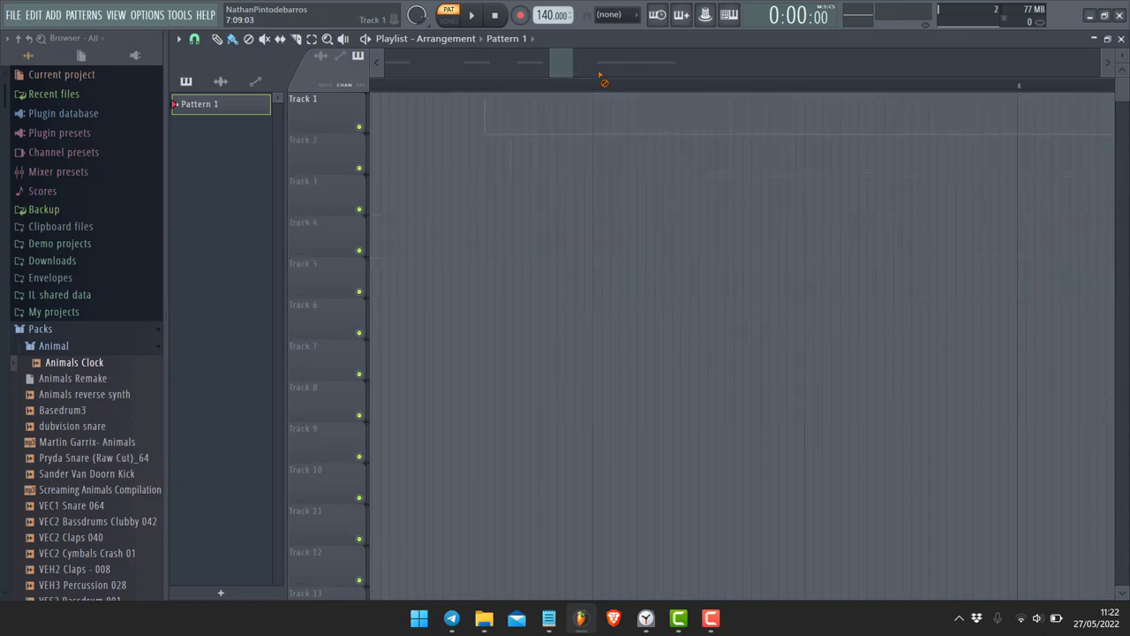
pyautogui.click(178, 39)
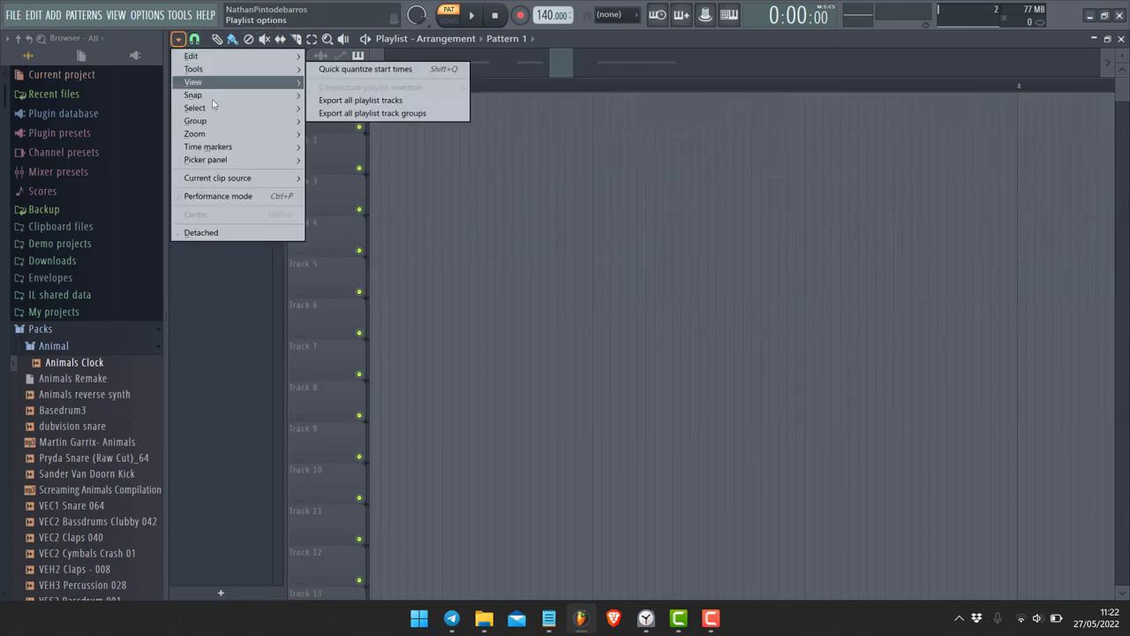
pyautogui.moveTo(203, 95)
pyautogui.click(330, 143)
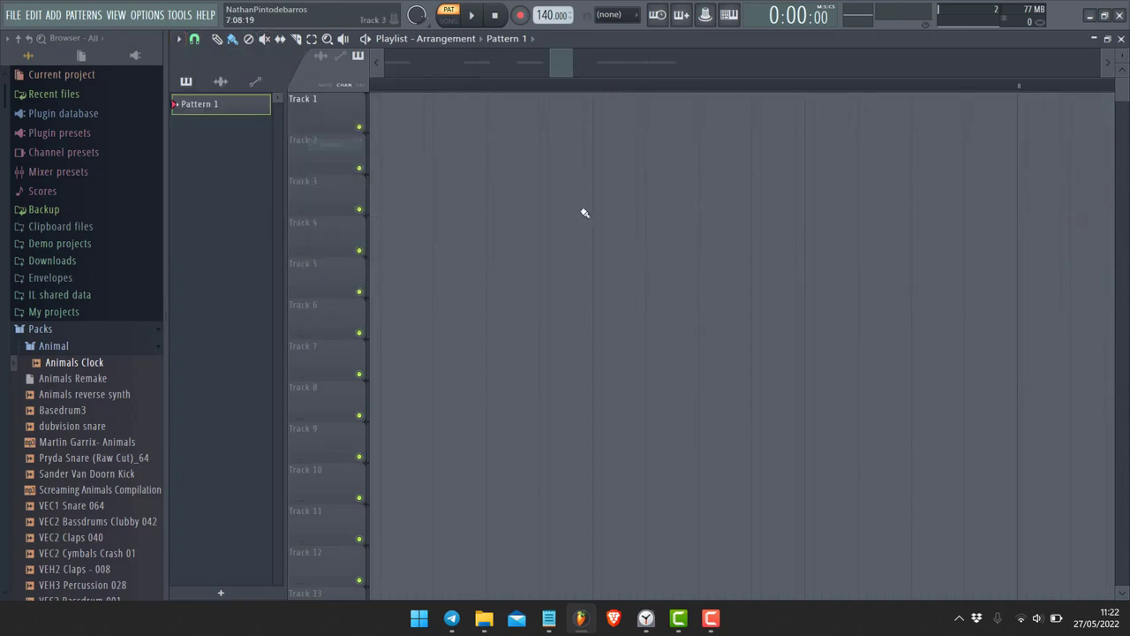
# - Place unsnapped Pattern 1 clips on Tracks 6, 8, 9 and 11, and shift the Track 11 clip slightly earlier
pyautogui.scroll(-5, 584, 212)
pyautogui.click(573, 198)
pyautogui.click(609, 281)
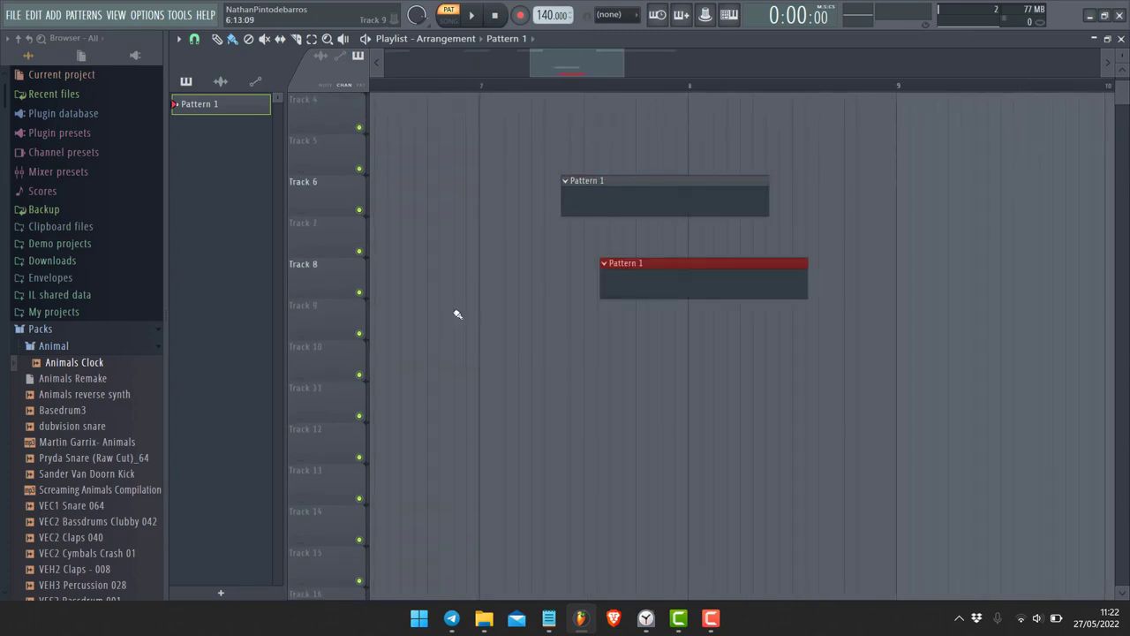
pyautogui.click(445, 322)
pyautogui.click(636, 403)
pyautogui.scroll(4, 618, 412)
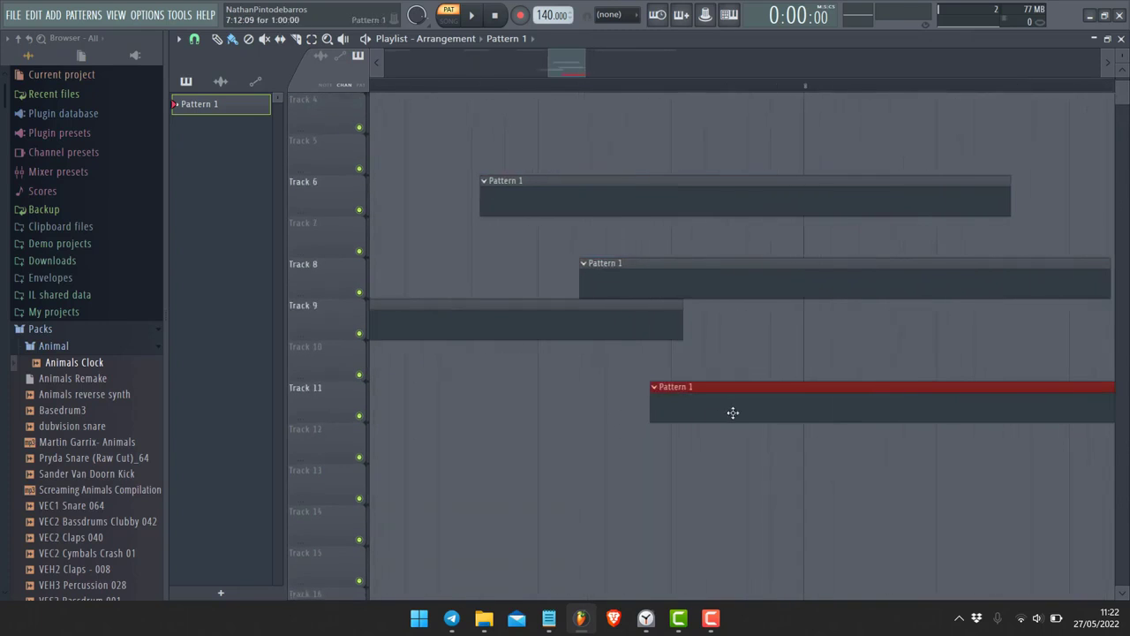
pyautogui.moveTo(730, 412); pyautogui.dragTo(709, 404)
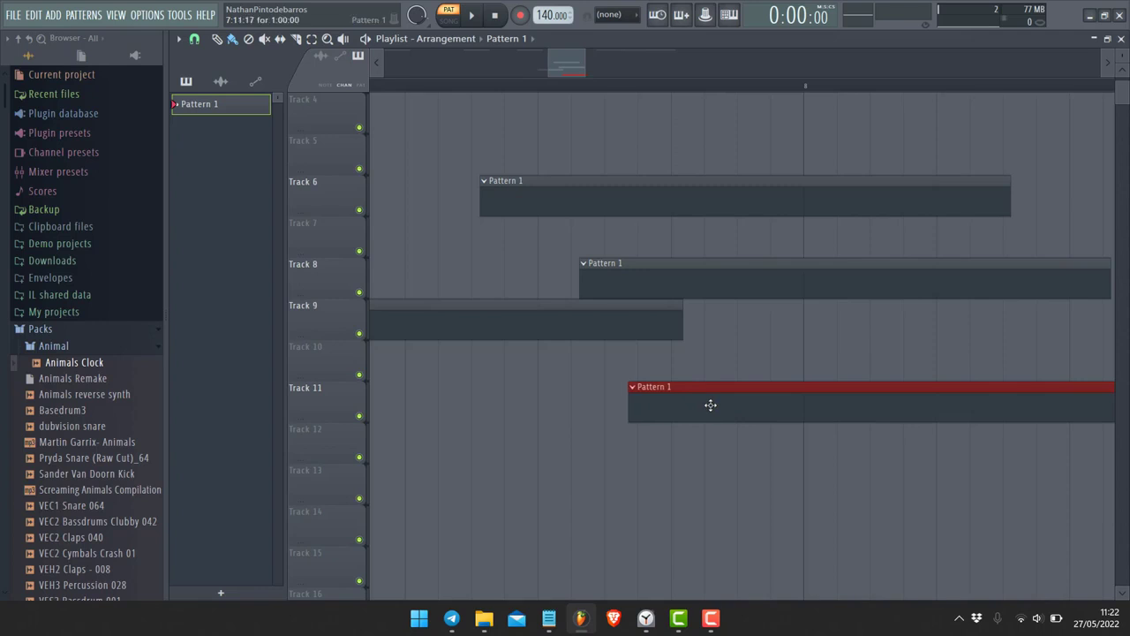
# - Move the unsnapped Track 9 clip later so it begins just after the start of bar 7
pyautogui.scroll(-4, 710, 404)
pyautogui.moveTo(649, 323); pyautogui.dragTo(734, 323)
pyautogui.moveTo(622, 350); pyautogui.dragTo(631, 320)
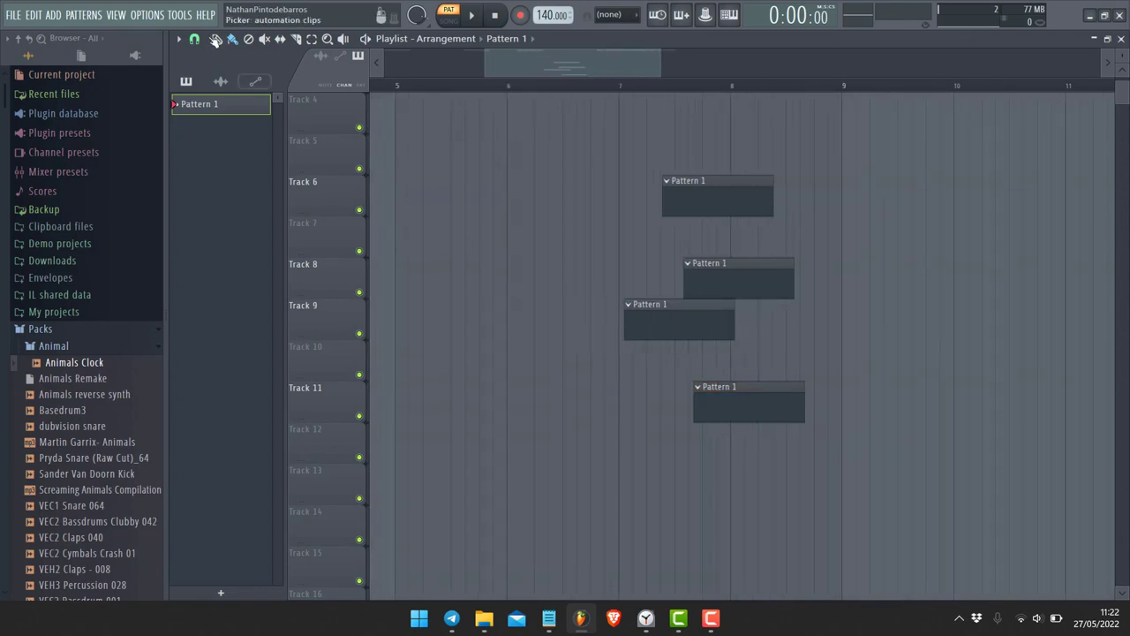
# - Set the playlist snap to 1/3 step and place a Pattern 1 clip on Track 4 in bar 7
pyautogui.click(177, 40)
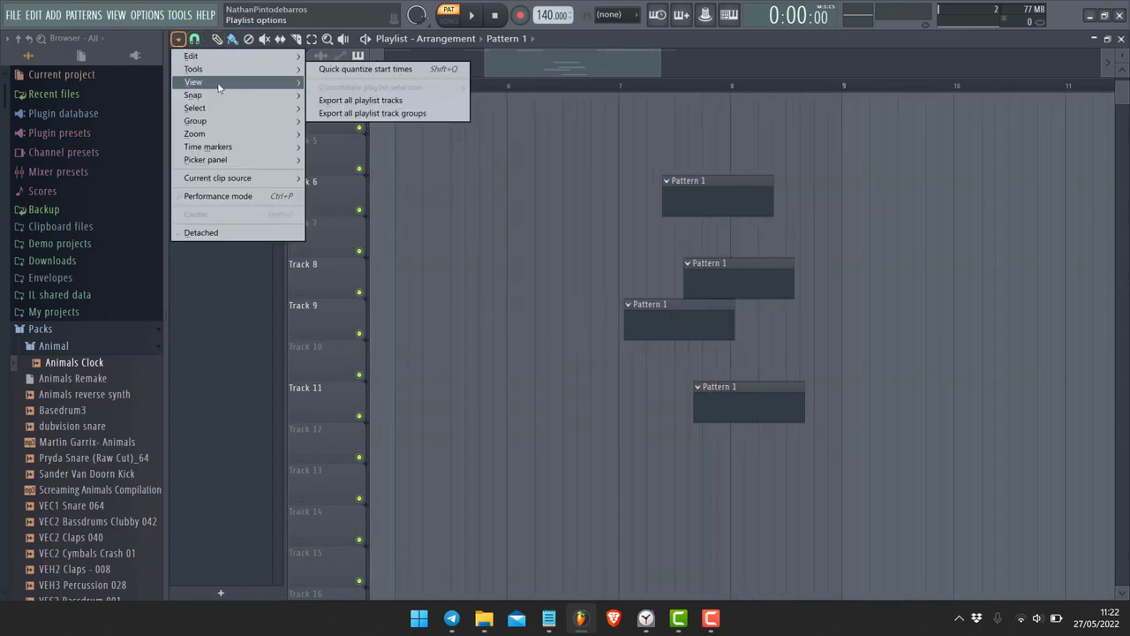
pyautogui.moveTo(223, 100)
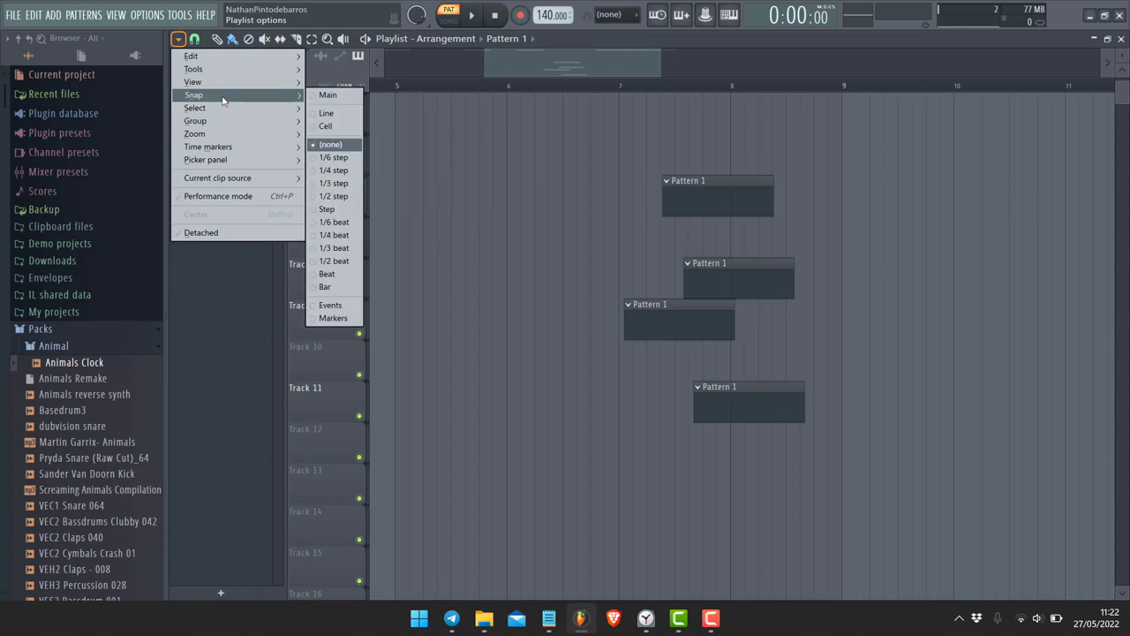
pyautogui.click(334, 183)
pyautogui.click(650, 103)
pyautogui.moveTo(689, 121)
pyautogui.mouseDown()
pyautogui.moveTo(671, 121)
pyautogui.moveTo(681, 122)
pyautogui.mouseUp()
# - Shift the Track 4 clip earlier to near the start of bar 7, and move the Track 6 clip up to Track 2
pyautogui.scroll(3, 678, 124)
pyautogui.scroll(2, 671, 123)
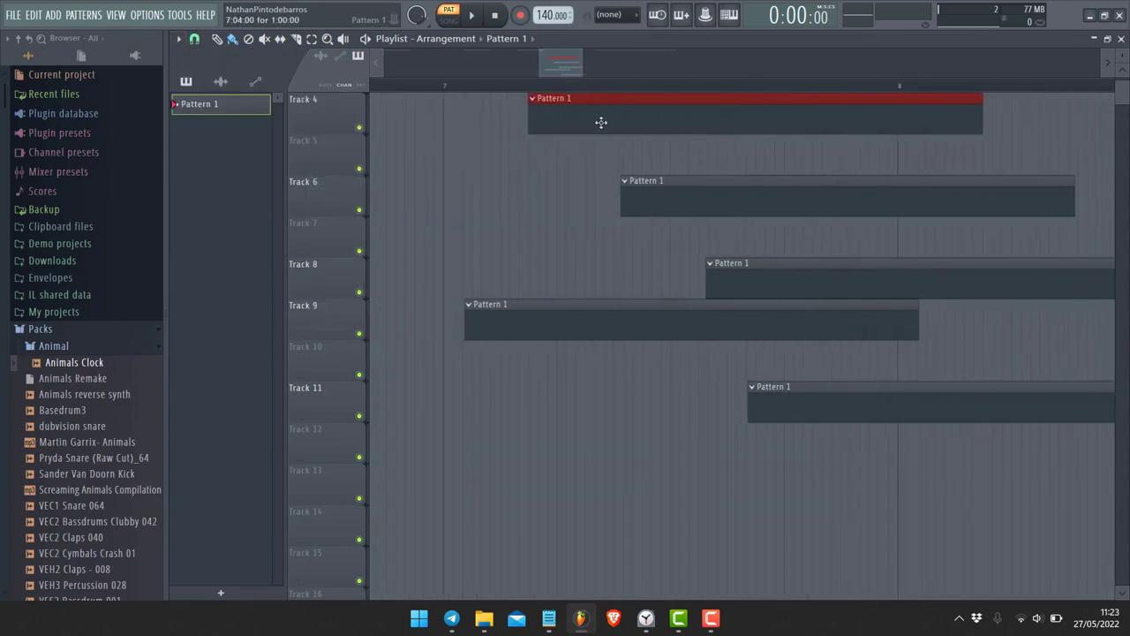
pyautogui.moveTo(600, 121); pyautogui.dragTo(532, 124)
pyautogui.moveTo(666, 192); pyautogui.dragTo(349, 97)
# - Set the playlist snap to Cell and place Pattern 1 clips on Tracks 7, 6 and 5, all starting at 7:04
pyautogui.click(178, 39)
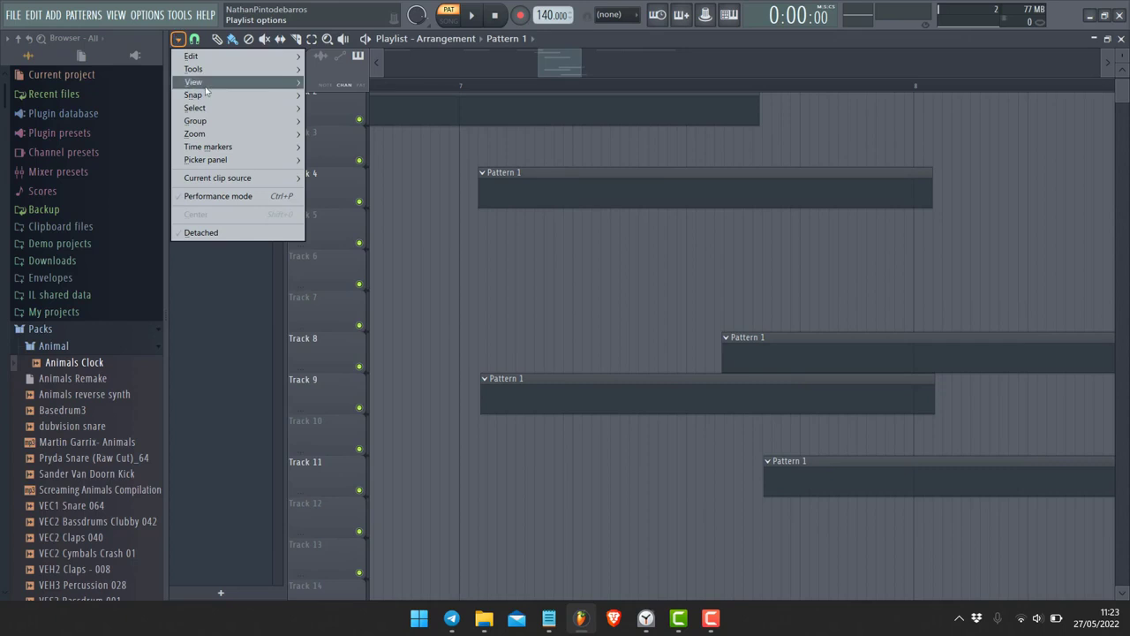
pyautogui.moveTo(205, 88)
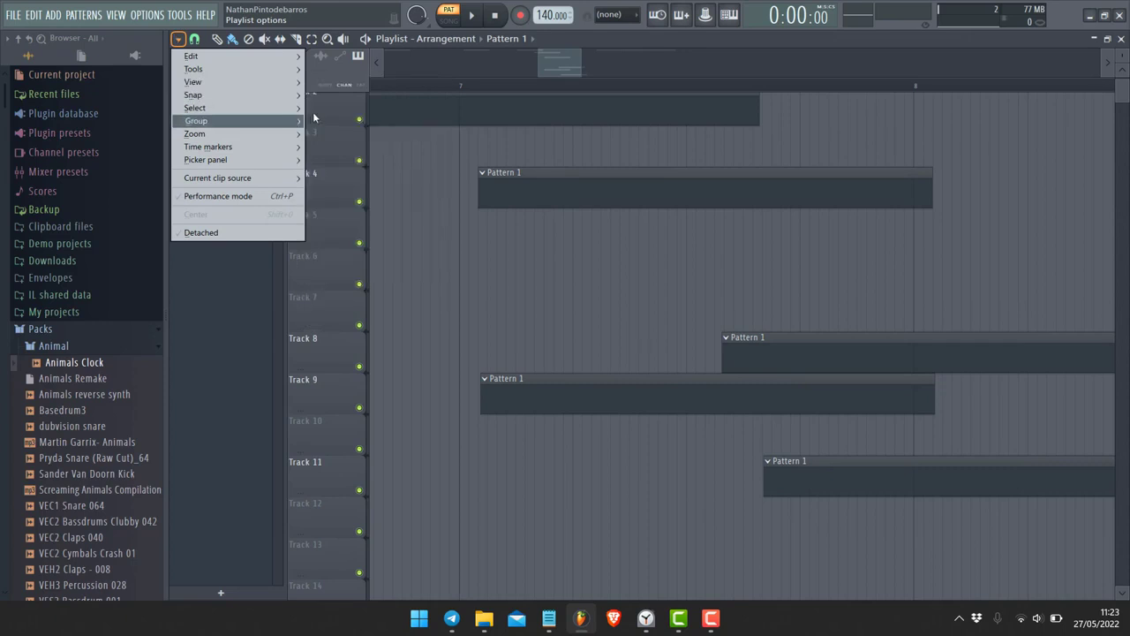
pyautogui.moveTo(285, 106)
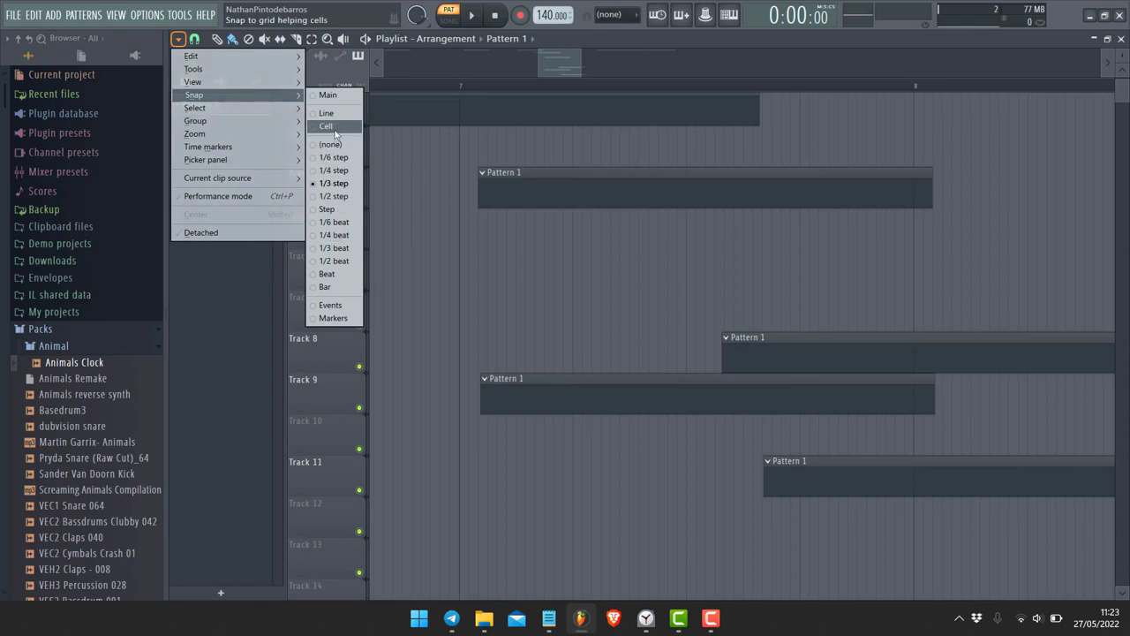
pyautogui.click(334, 129)
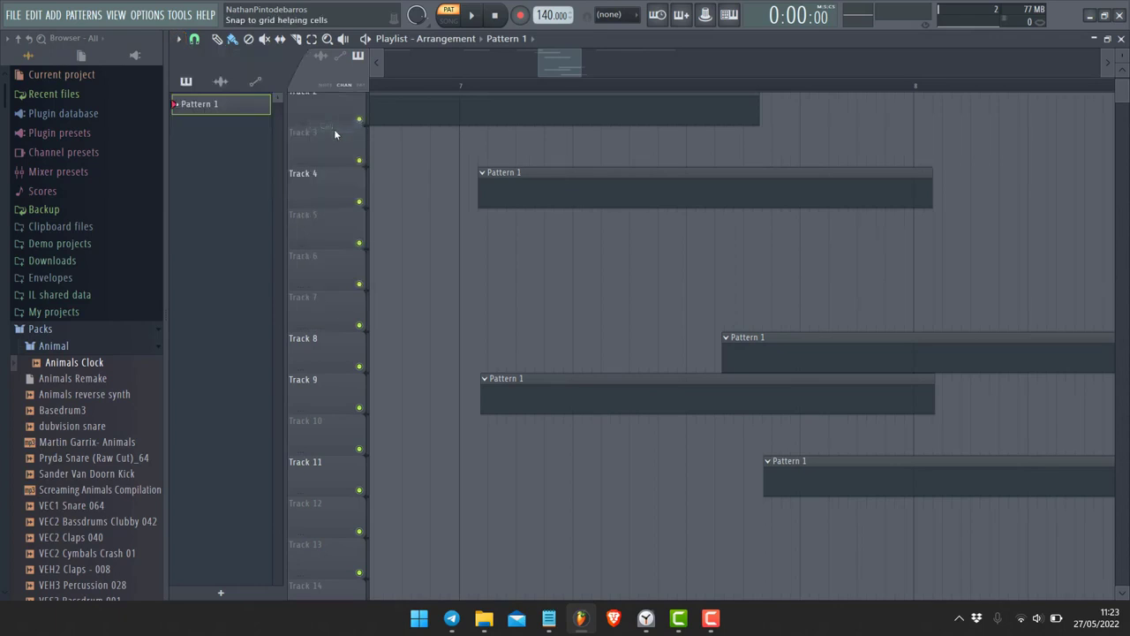
pyautogui.click(553, 318)
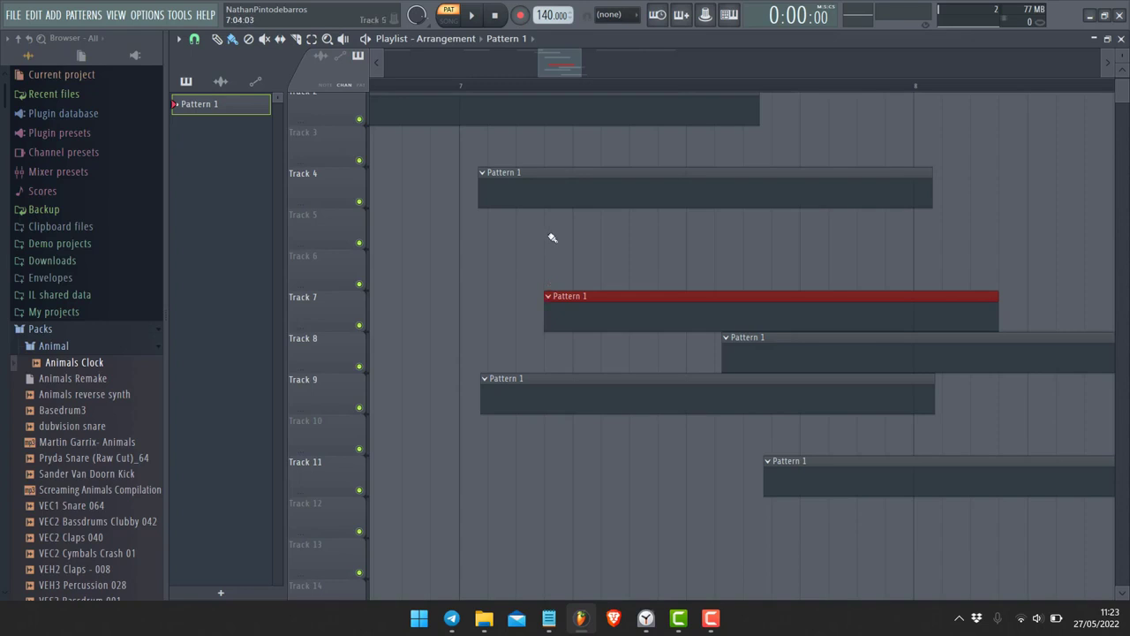
pyautogui.scroll(5, 553, 238)
pyautogui.click(554, 279)
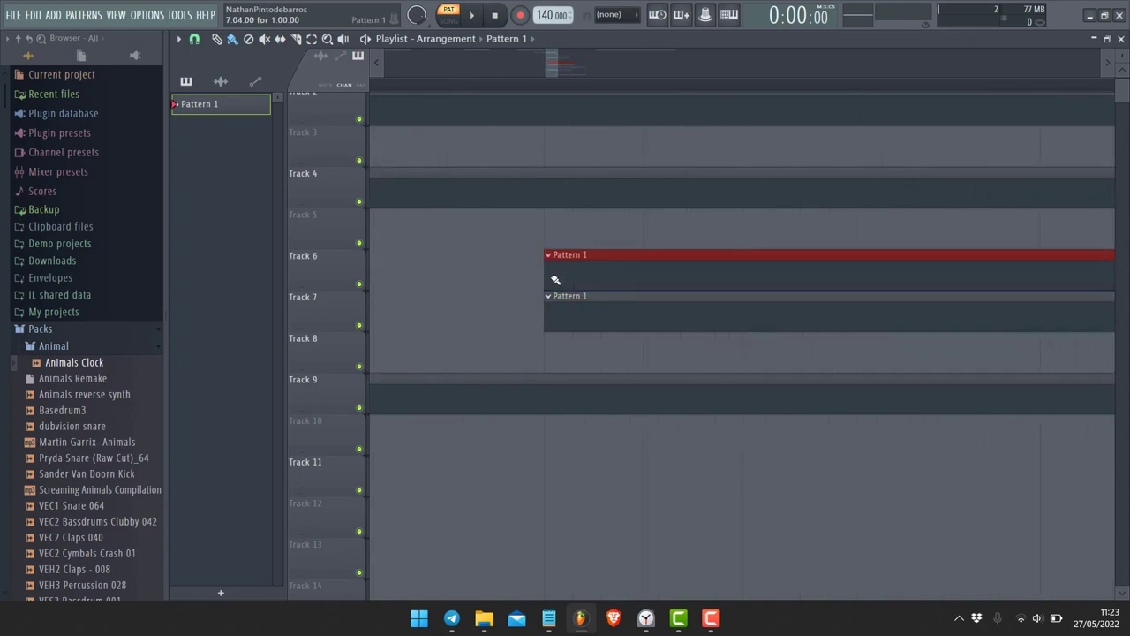
pyautogui.click(633, 245)
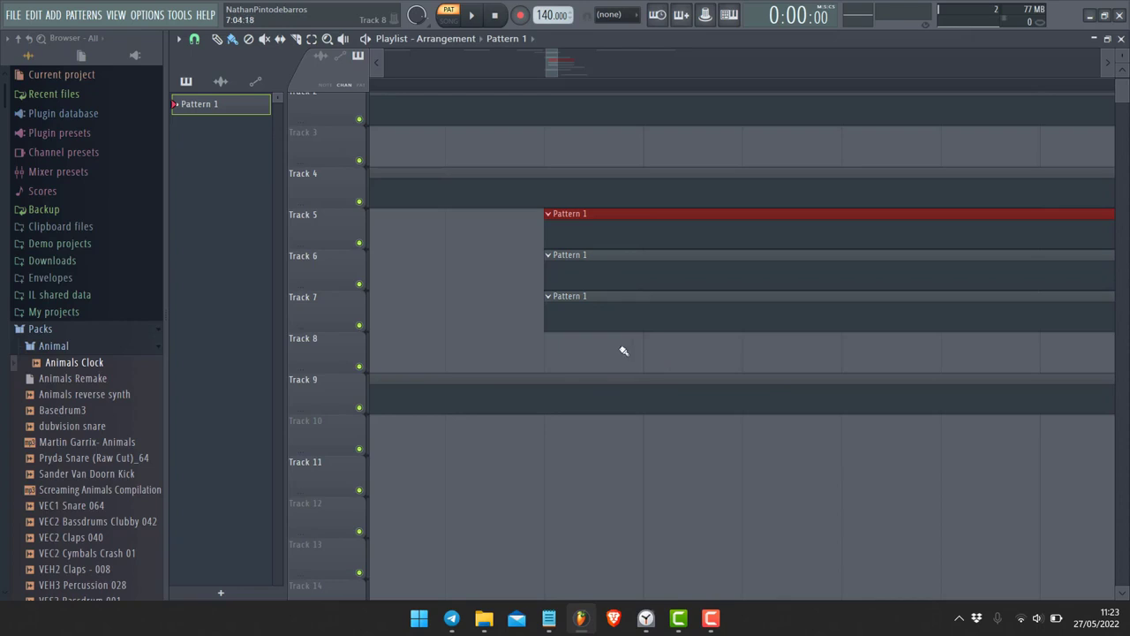
# - Place a Pattern 1 clip on Track 12 shortly before bar 7, still snapping to cells
pyautogui.scroll(3, 643, 356)
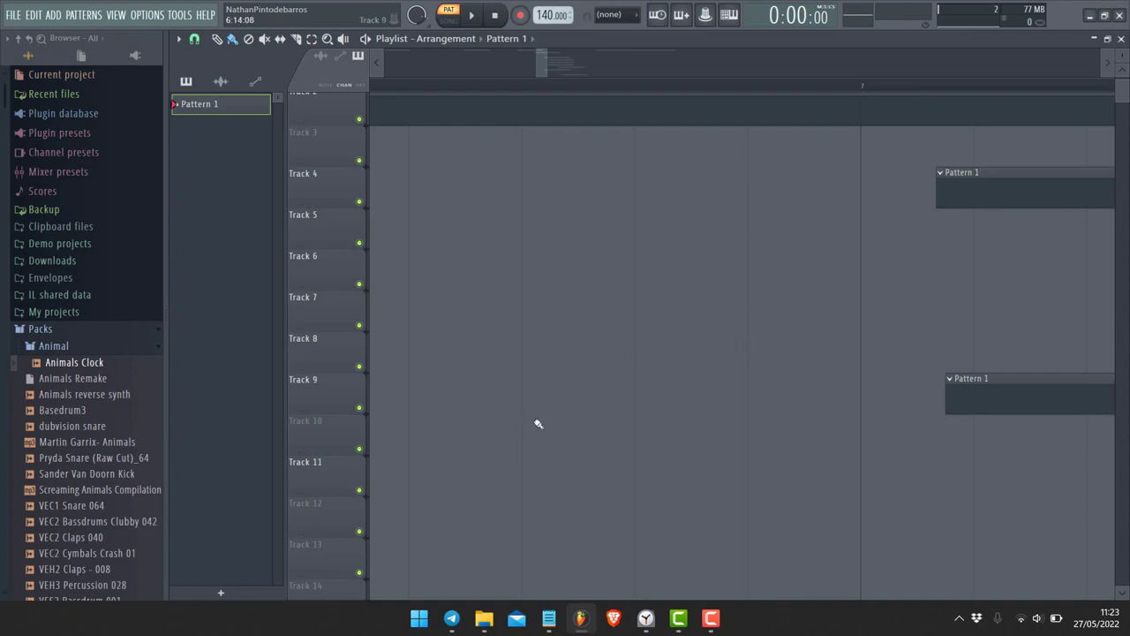
pyautogui.click(741, 519)
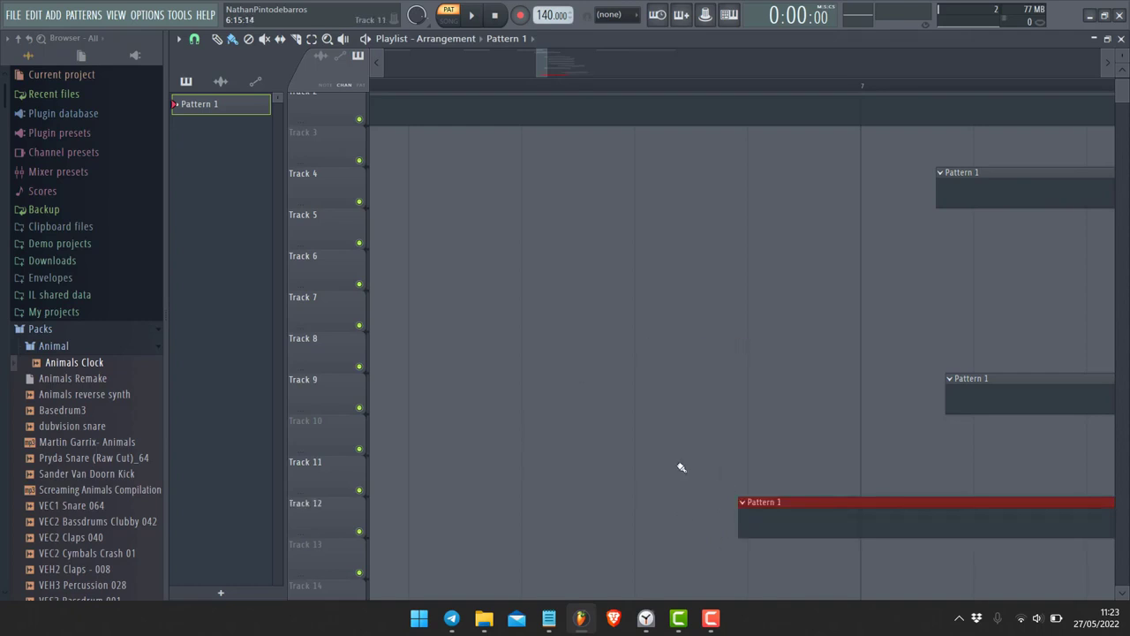
pyautogui.hscroll(4, 679, 473)
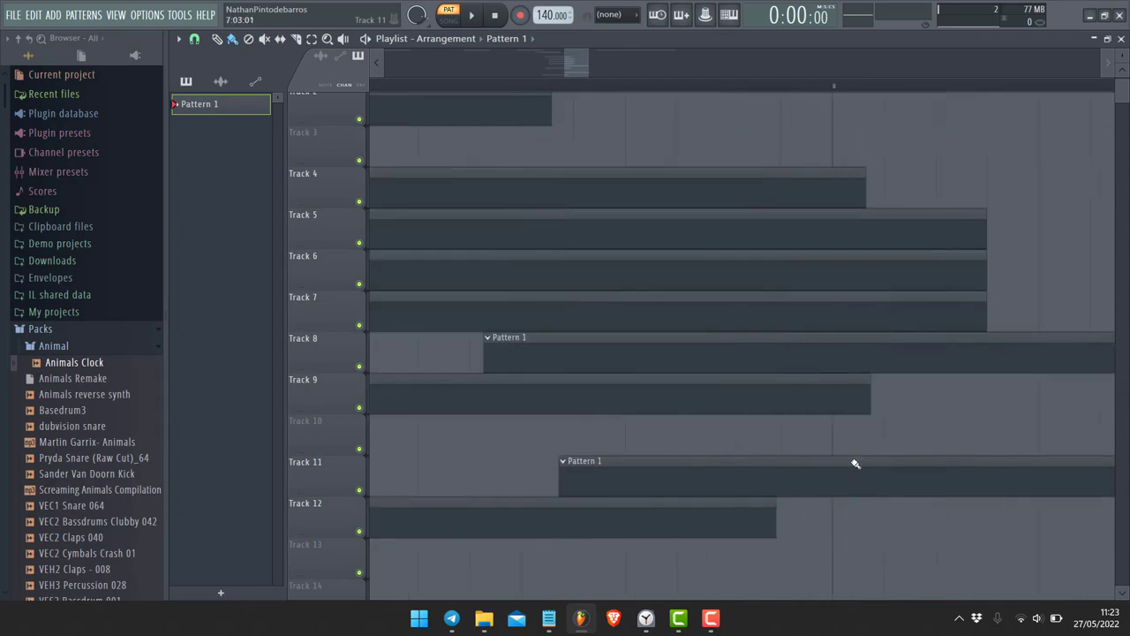
pyautogui.press('super+Tab')
pyautogui.click(401, 136)
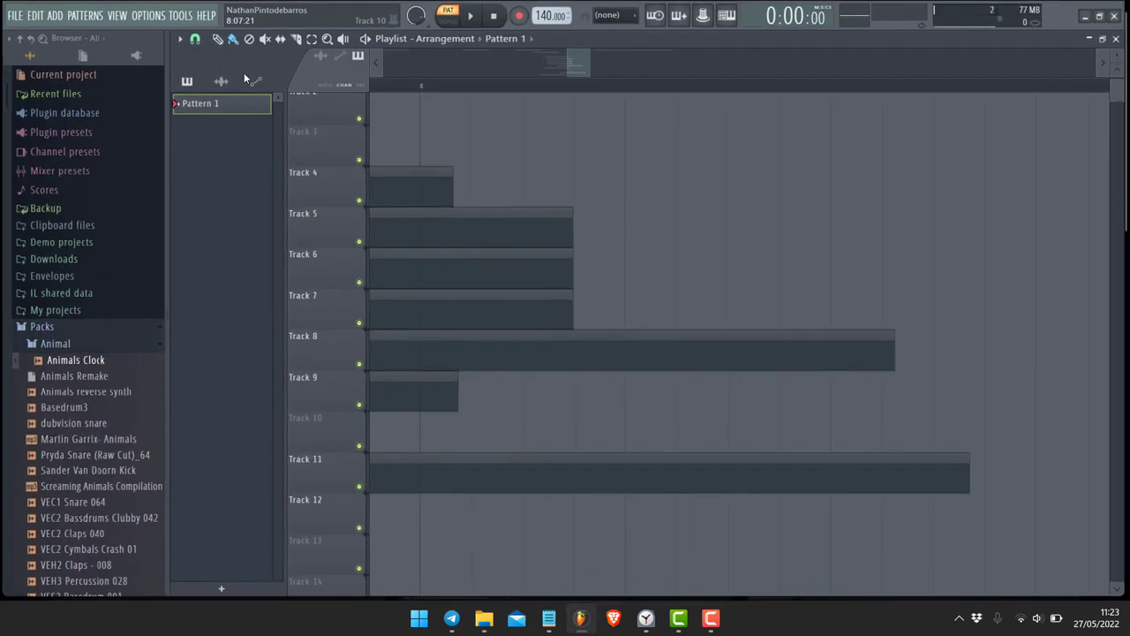
pyautogui.click(179, 38)
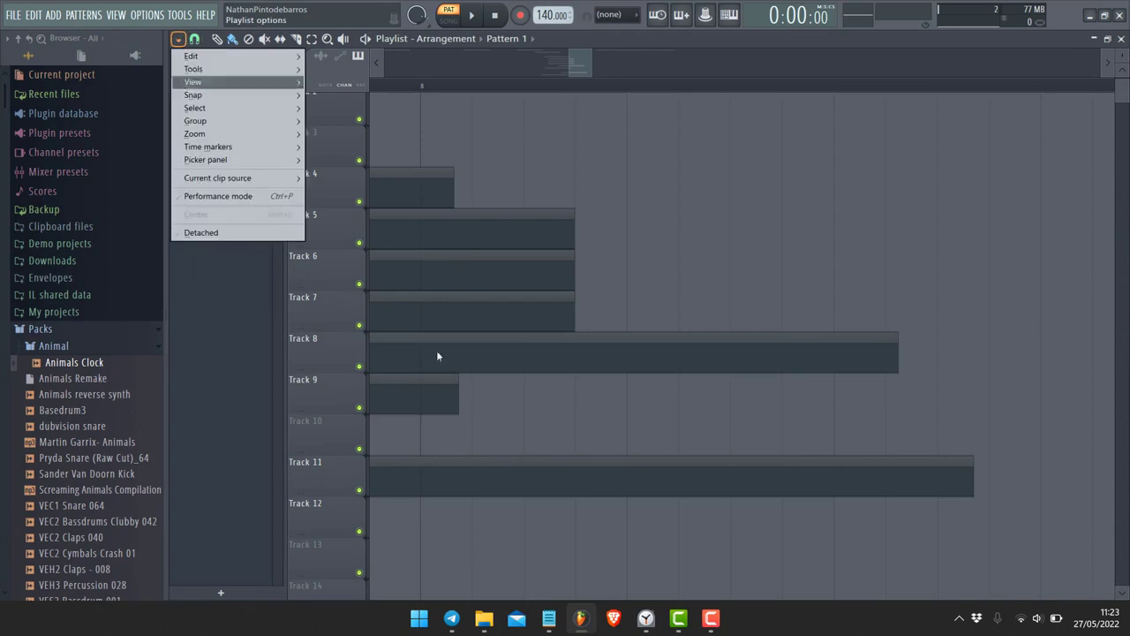
pyautogui.click(528, 502)
# - Delete the clips on Tracks 4 to 11 around bar 8 and place cell-snapped Pattern 1 clips on Tracks 9, 8 and 6
pyautogui.moveTo(506, 442)
pyautogui.mouseDown()
pyautogui.moveTo(440, 173)
pyautogui.moveTo(453, 486)
pyautogui.moveTo(461, 418)
pyautogui.mouseUp()
pyautogui.click(476, 408)
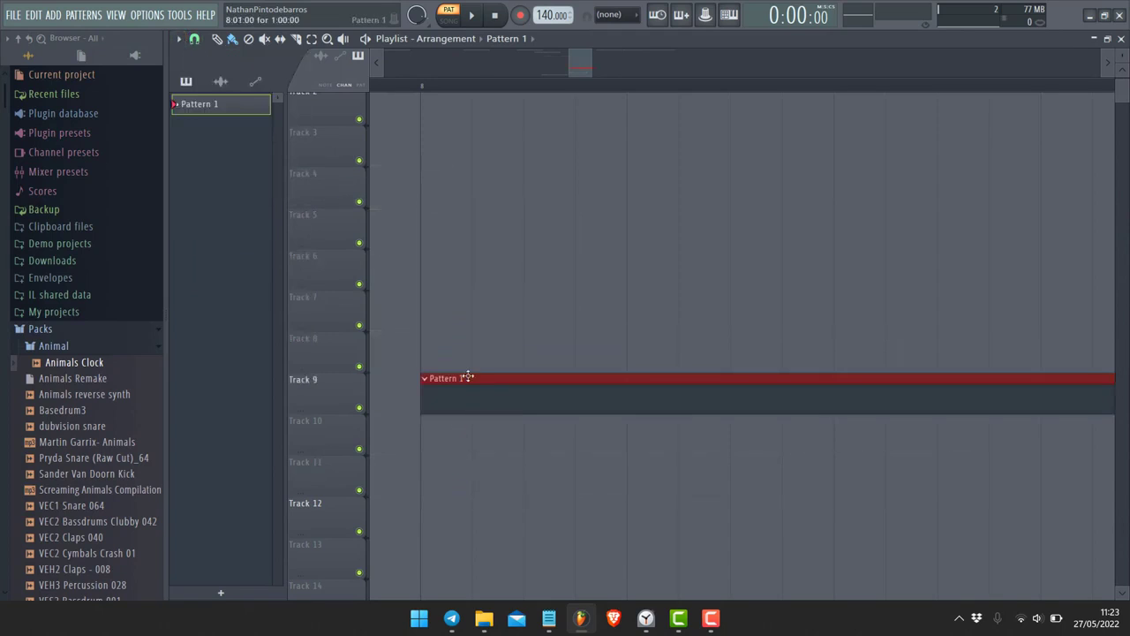
pyautogui.click(472, 345)
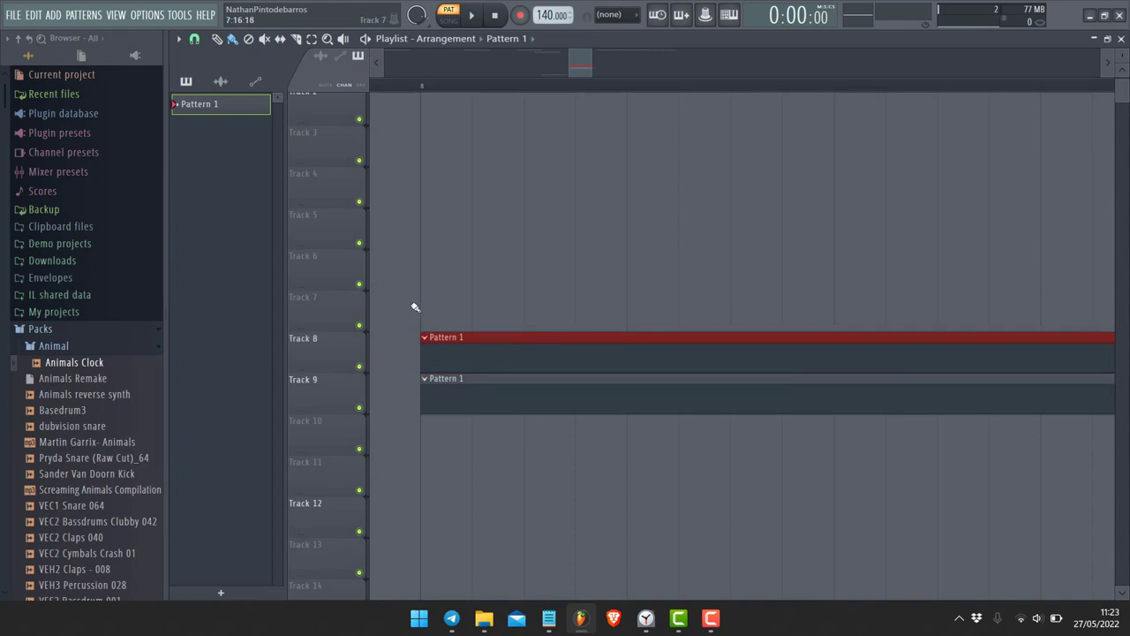
pyautogui.click(492, 271)
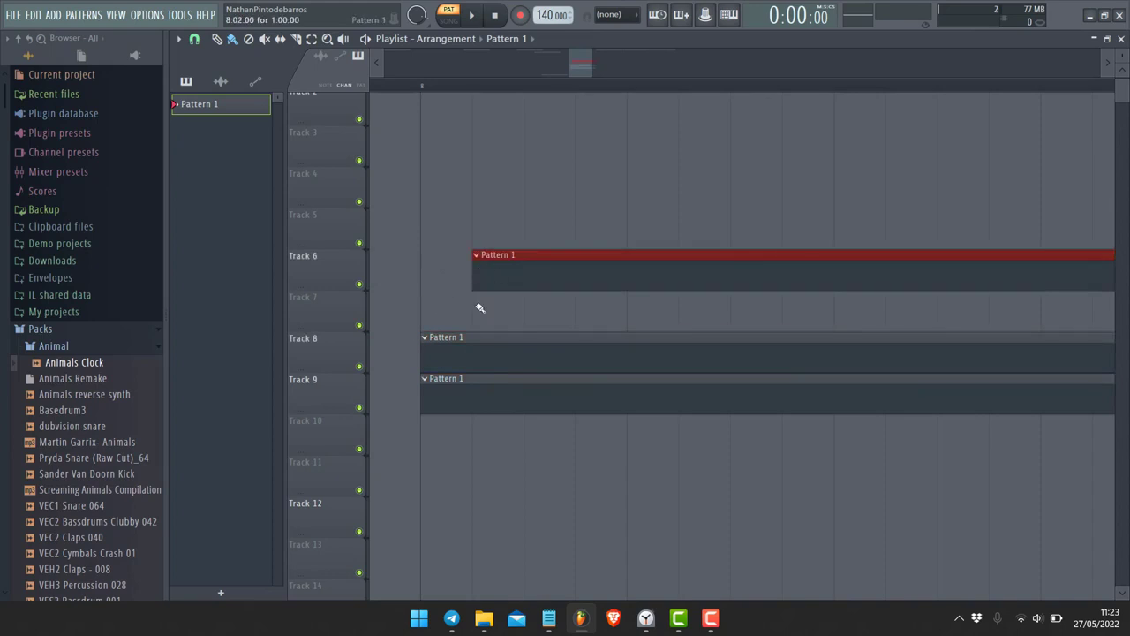
# - Set the playlist snap to Line and place Pattern 1 clips in bar 8 on Tracks 5, 3 and 4
pyautogui.click(178, 39)
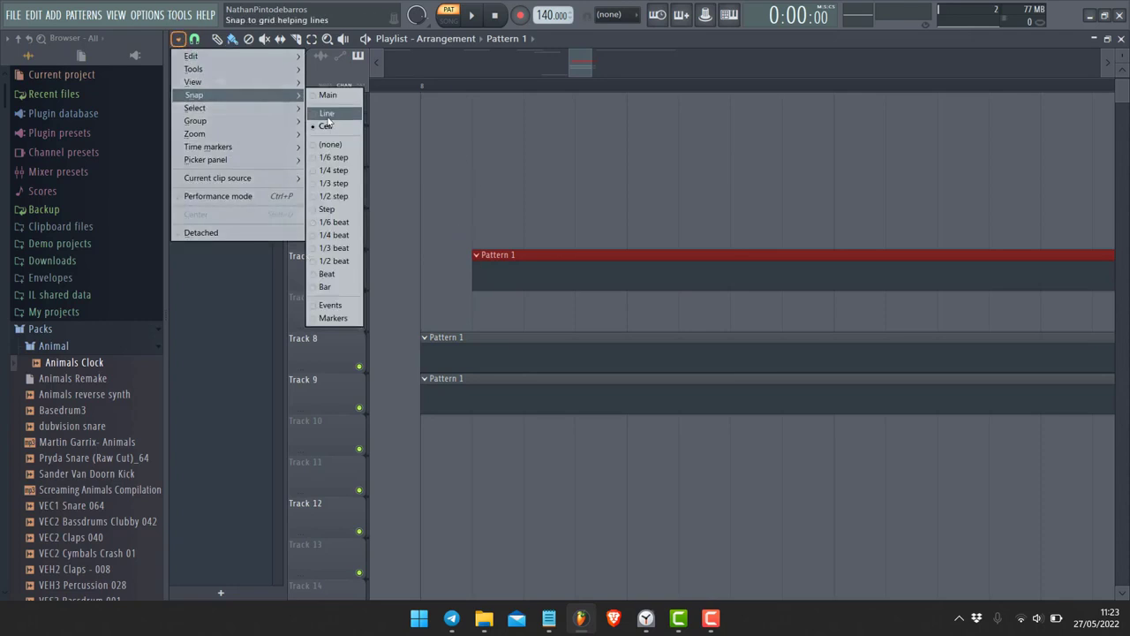
pyautogui.click(328, 115)
pyautogui.click(561, 232)
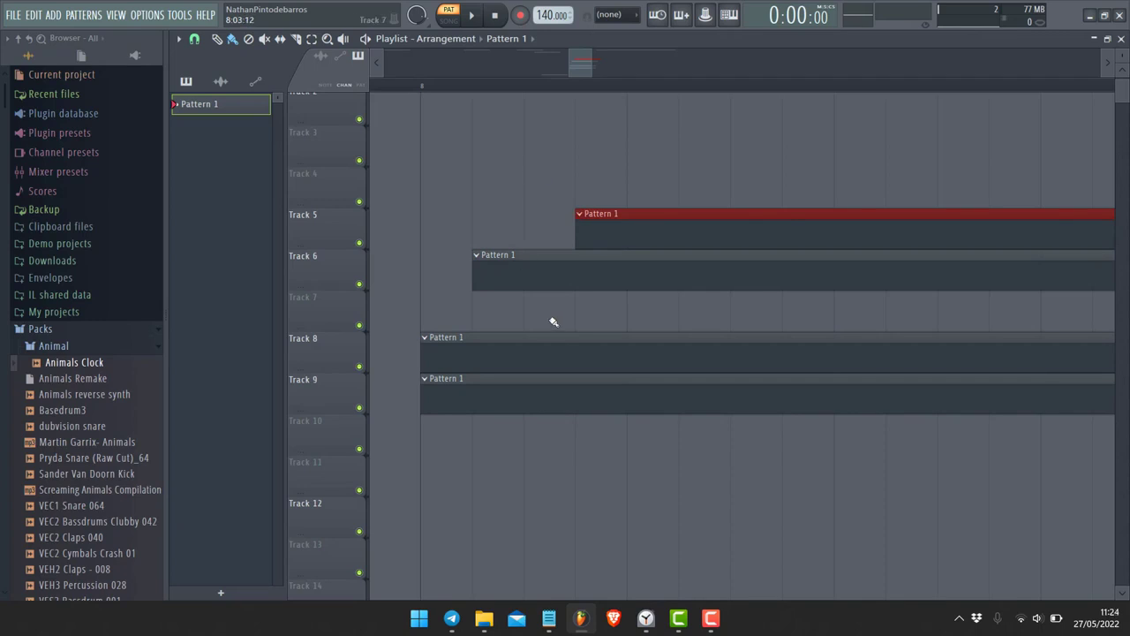
pyautogui.click(573, 145)
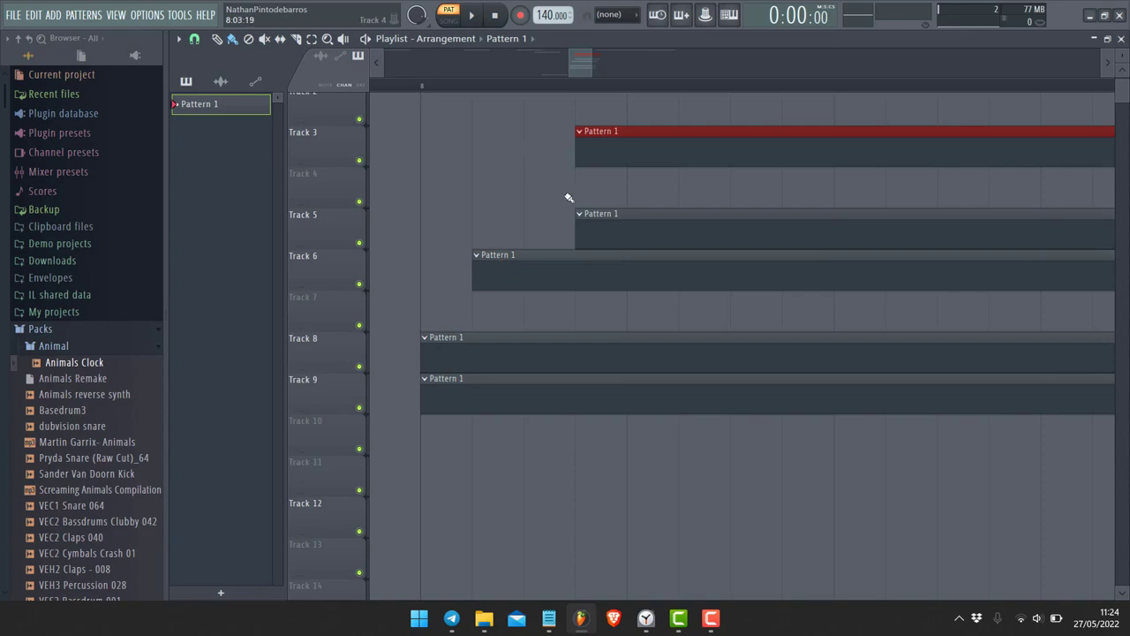
pyautogui.click(534, 192)
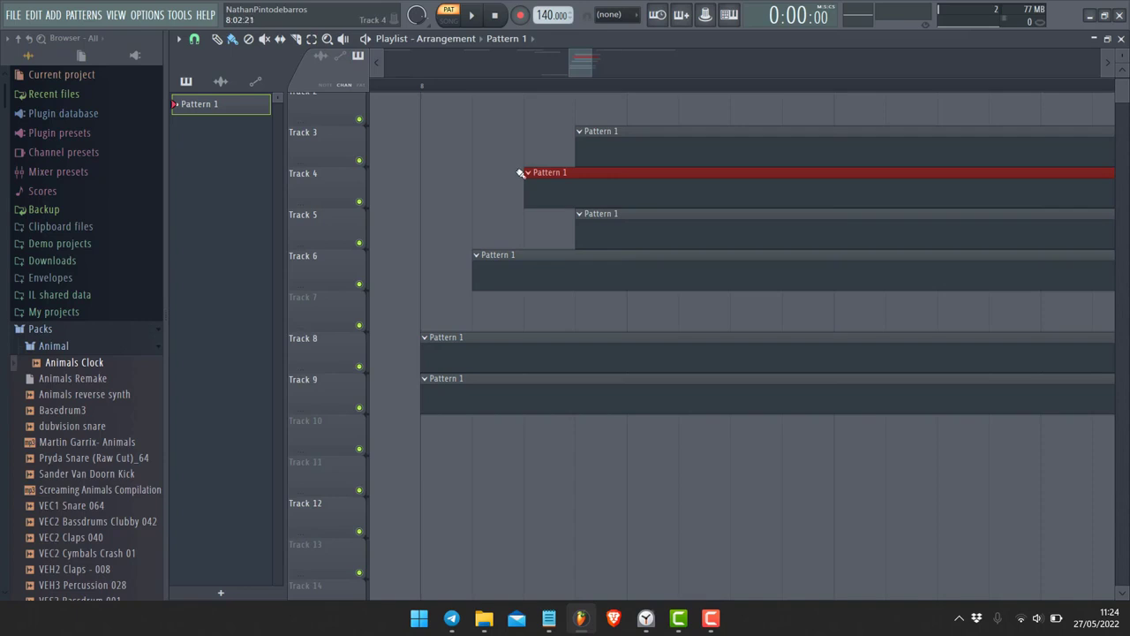
# - Set the playlist snap to Main and delete all the test clips starting in bar 8
pyautogui.click(177, 41)
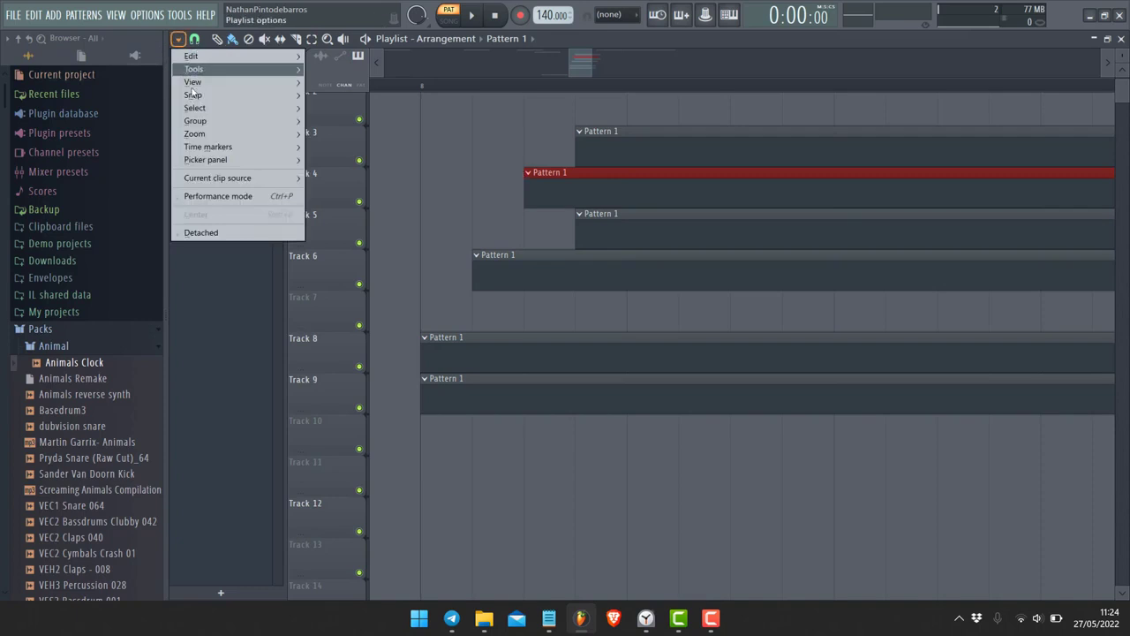
pyautogui.moveTo(212, 95)
pyautogui.click(324, 97)
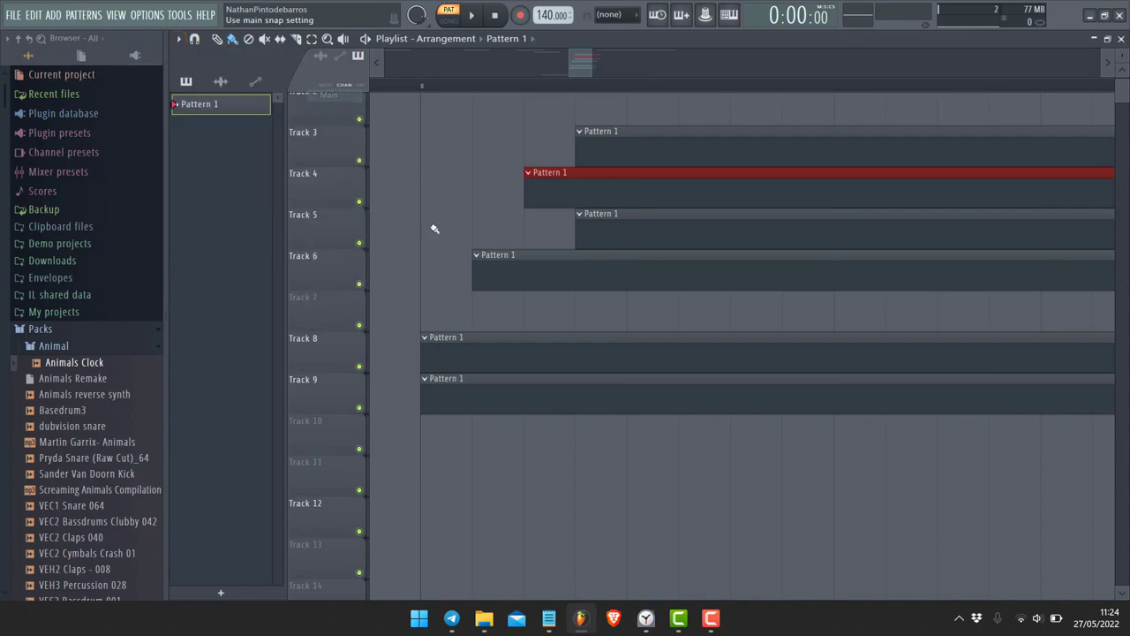
pyautogui.moveTo(579, 461)
pyautogui.mouseDown()
pyautogui.moveTo(659, 197)
pyautogui.moveTo(648, 153)
pyautogui.mouseUp()
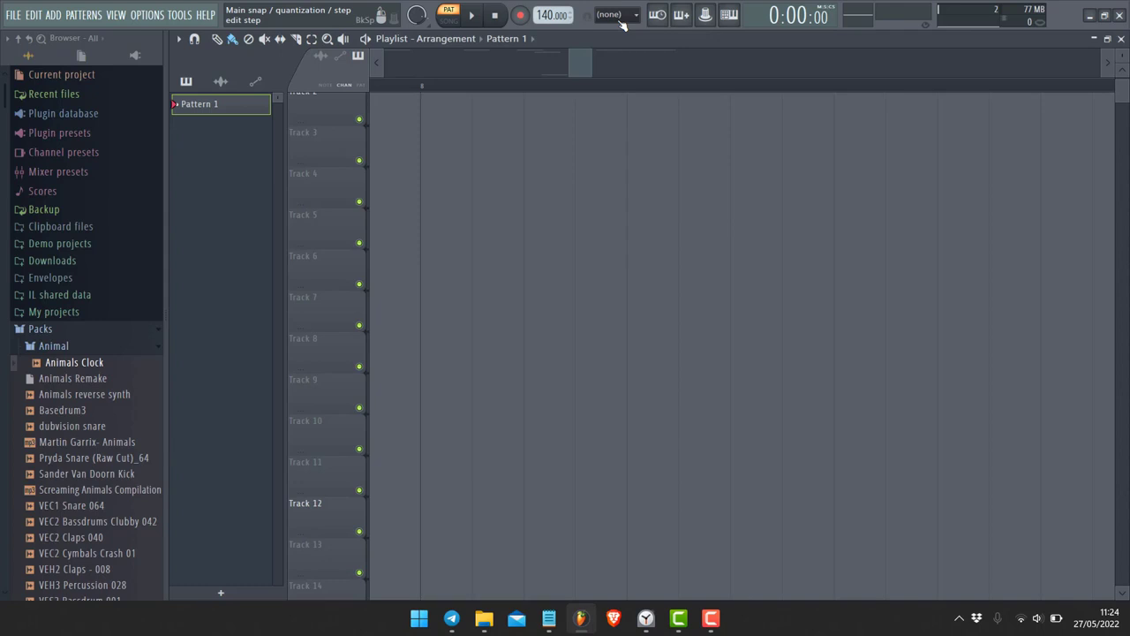
# - Set the global main snap to 1/4 step, place a Pattern 1 clip on Track 6 and shift it slightly earlier
pyautogui.click(621, 18)
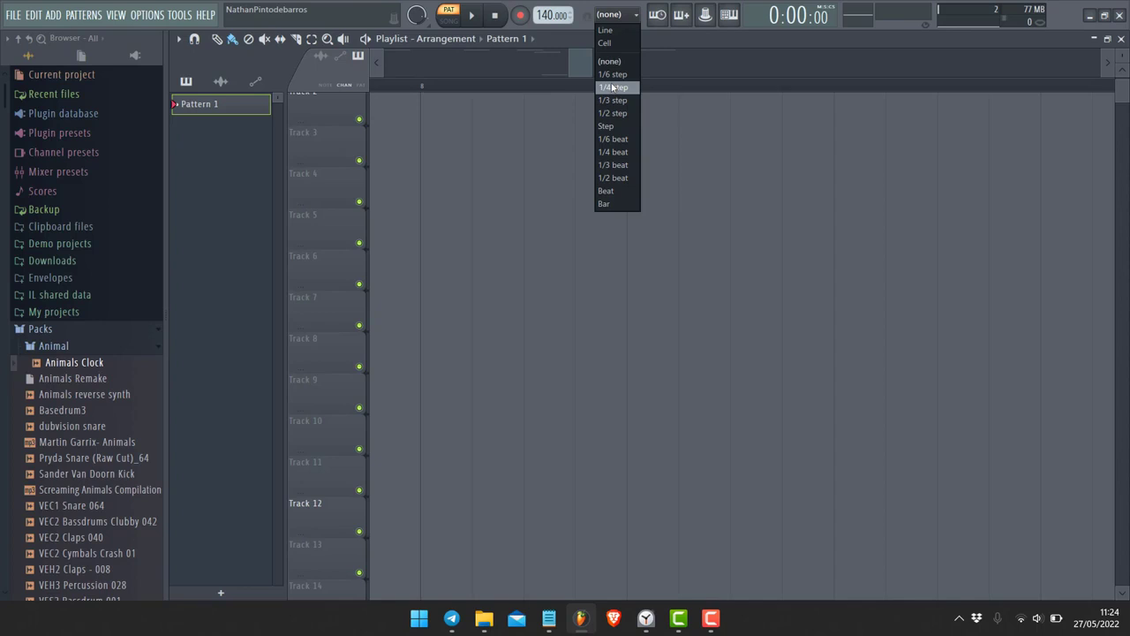
pyautogui.click(613, 87)
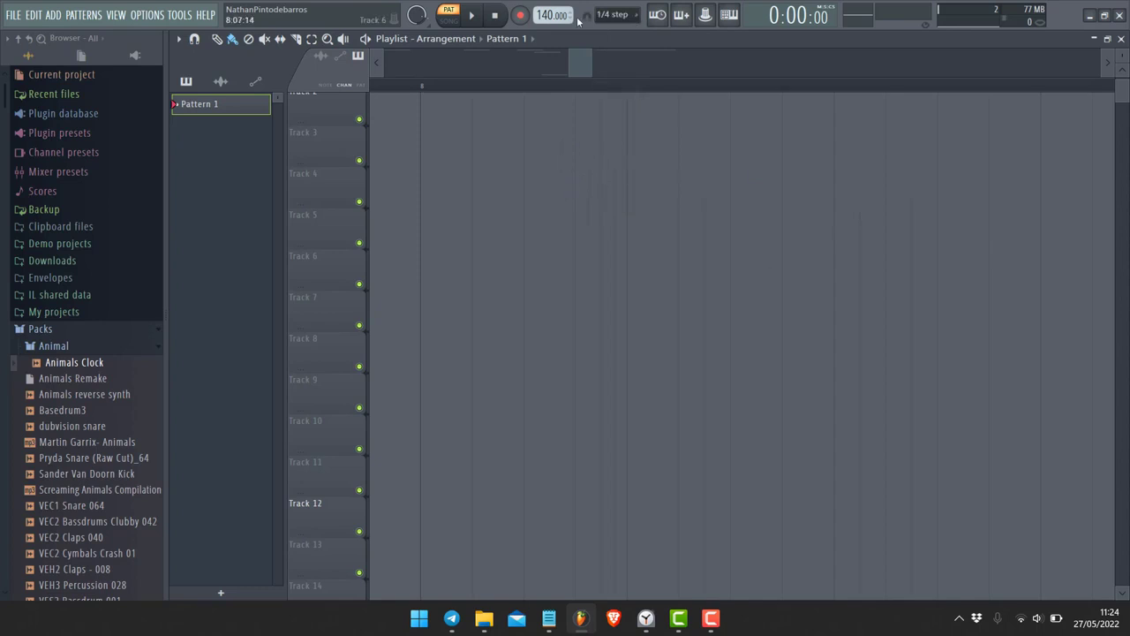
pyautogui.click(177, 39)
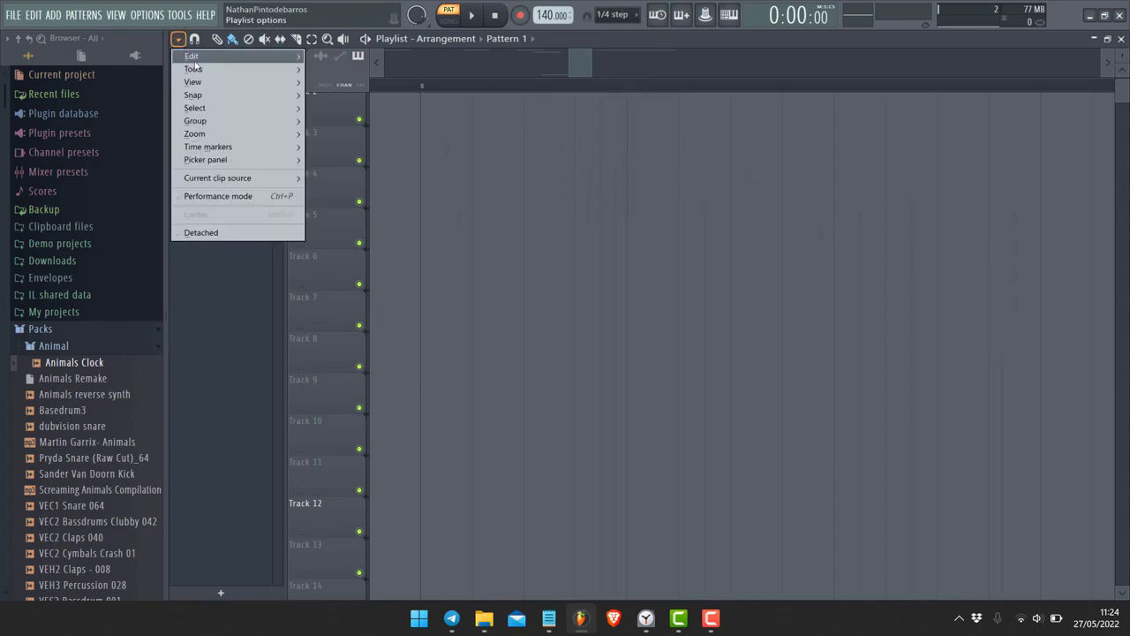
pyautogui.click(754, 254)
pyautogui.moveTo(830, 262); pyautogui.dragTo(779, 271)
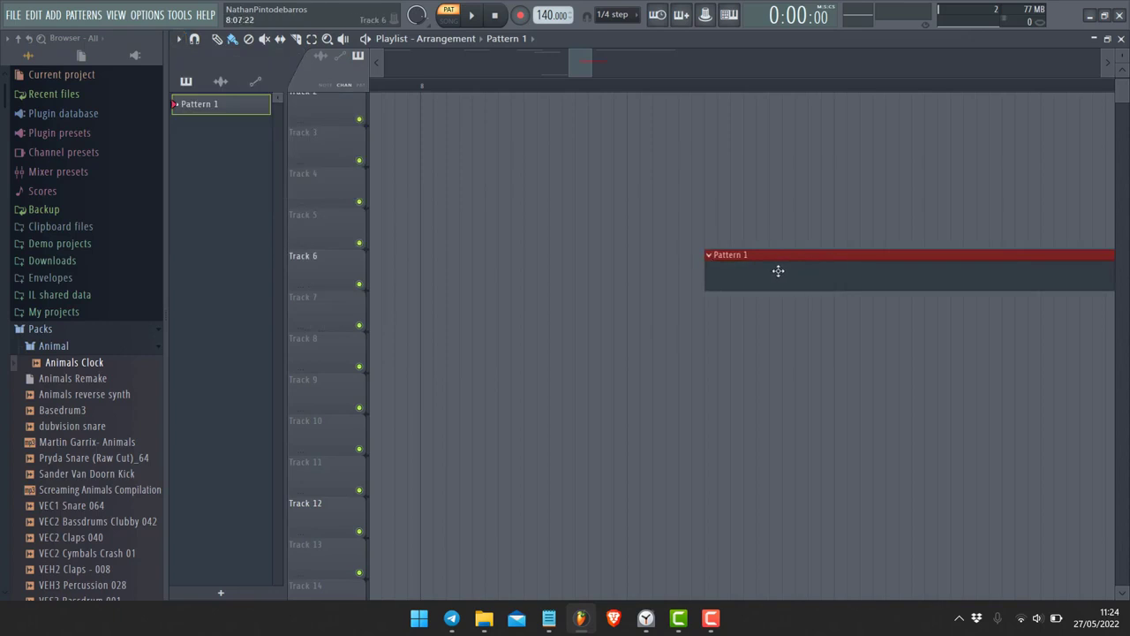
# - Set the global main snap to 1/4 beat and place Pattern 1 clips in bar 8 on Tracks 4 and 3
pyautogui.click(613, 24)
pyautogui.click(614, 147)
pyautogui.click(677, 184)
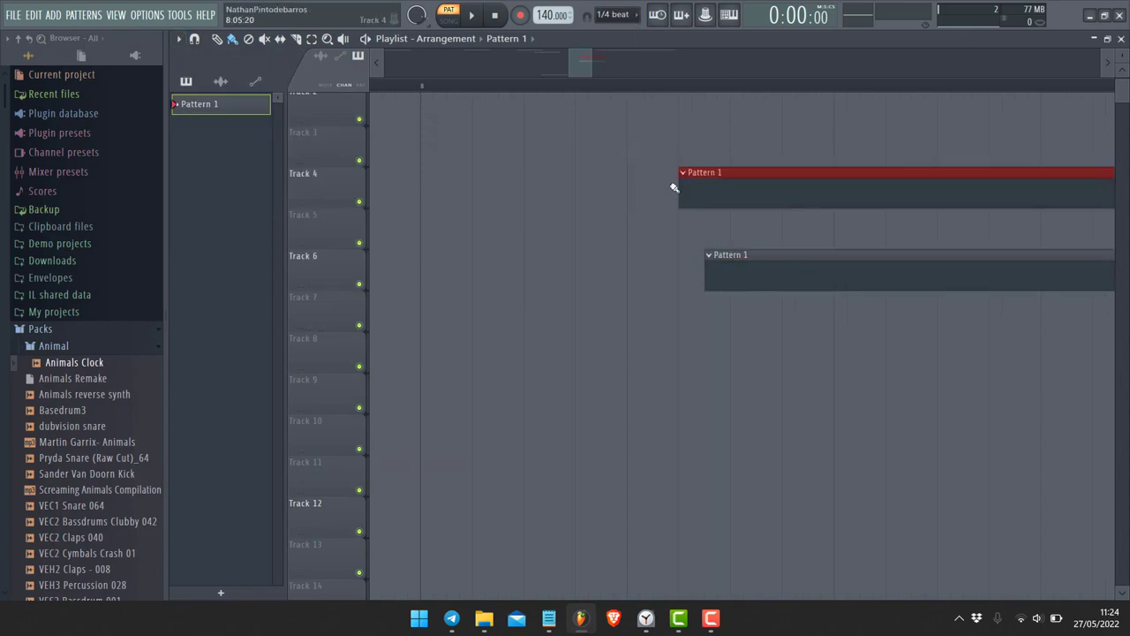
pyautogui.click(627, 131)
# - Set the playlist's own snap to 1/2 step and place a Pattern 1 clip in bar 8 on Track 9
pyautogui.click(187, 39)
pyautogui.moveTo(216, 97)
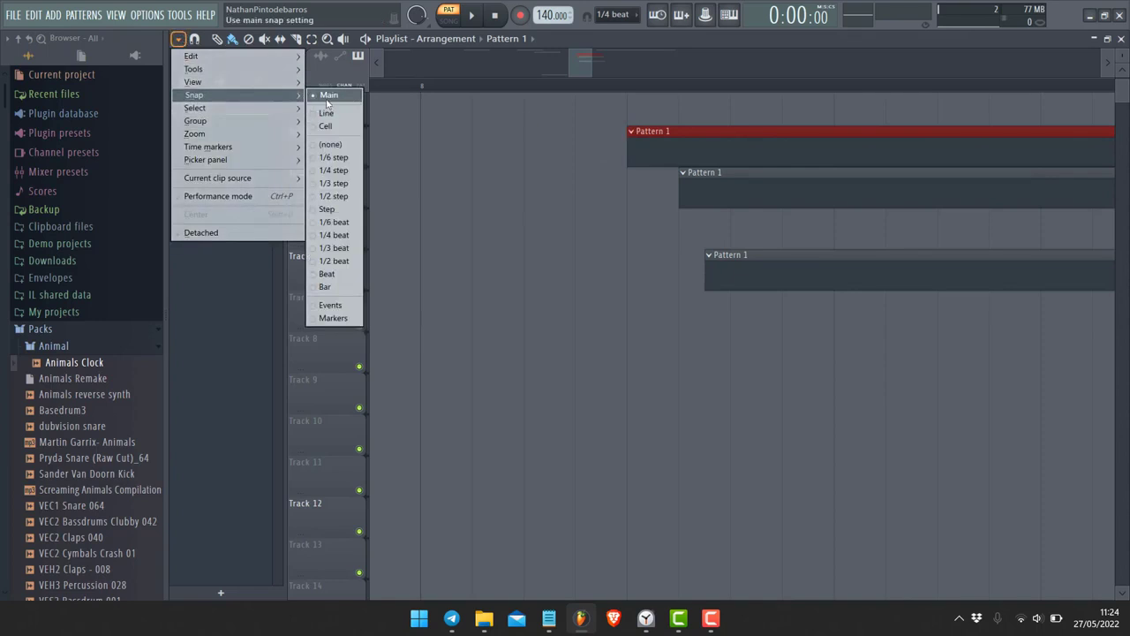
pyautogui.click(341, 197)
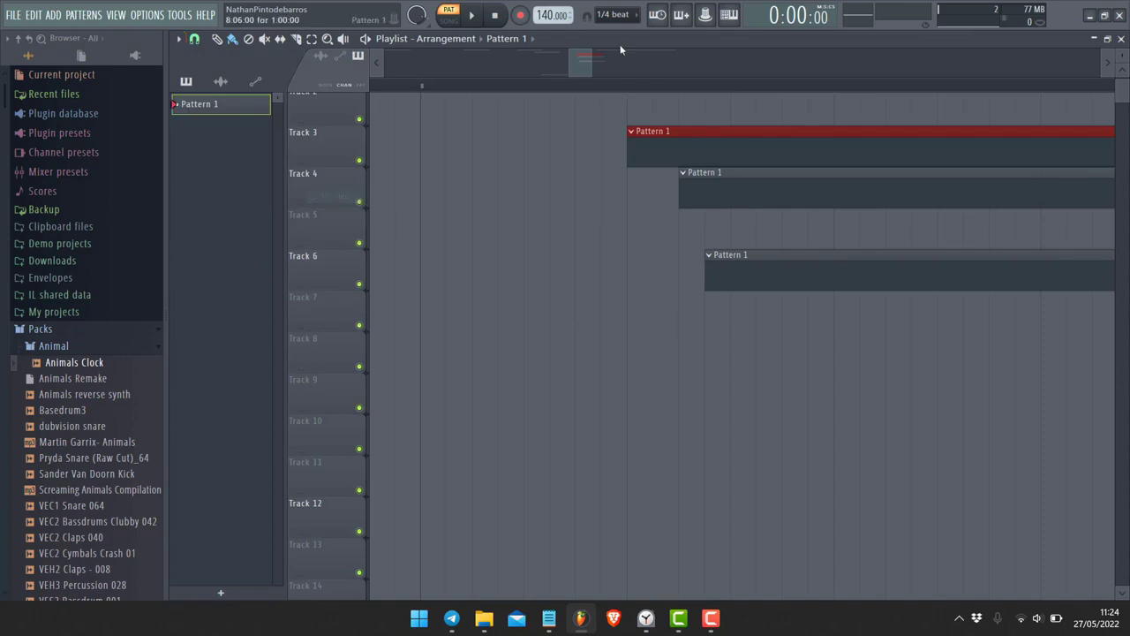
pyautogui.click(576, 393)
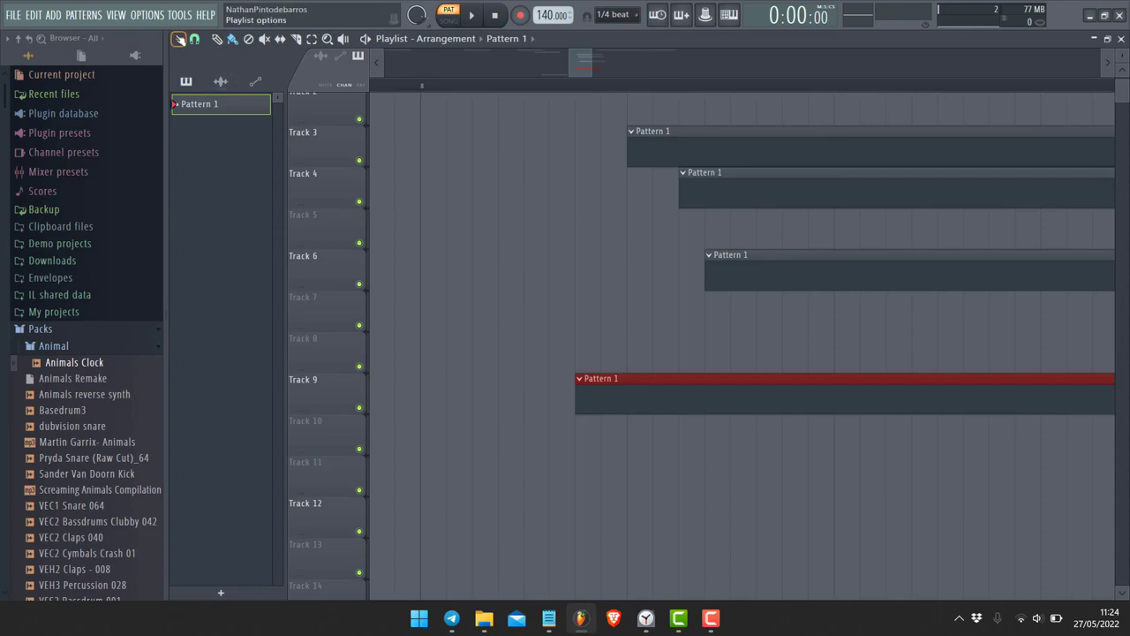
# - Set the playlist snap to Events, place a Pattern 1 clip on Track 7 and align its start with the Track 6 clip
pyautogui.click(178, 40)
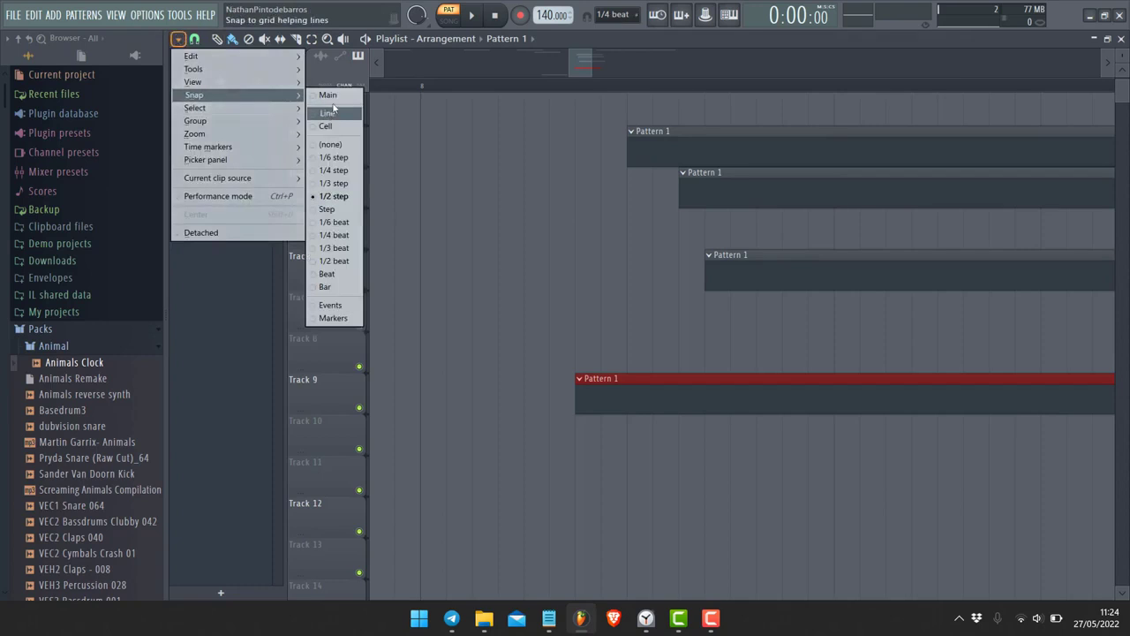
pyautogui.click(324, 305)
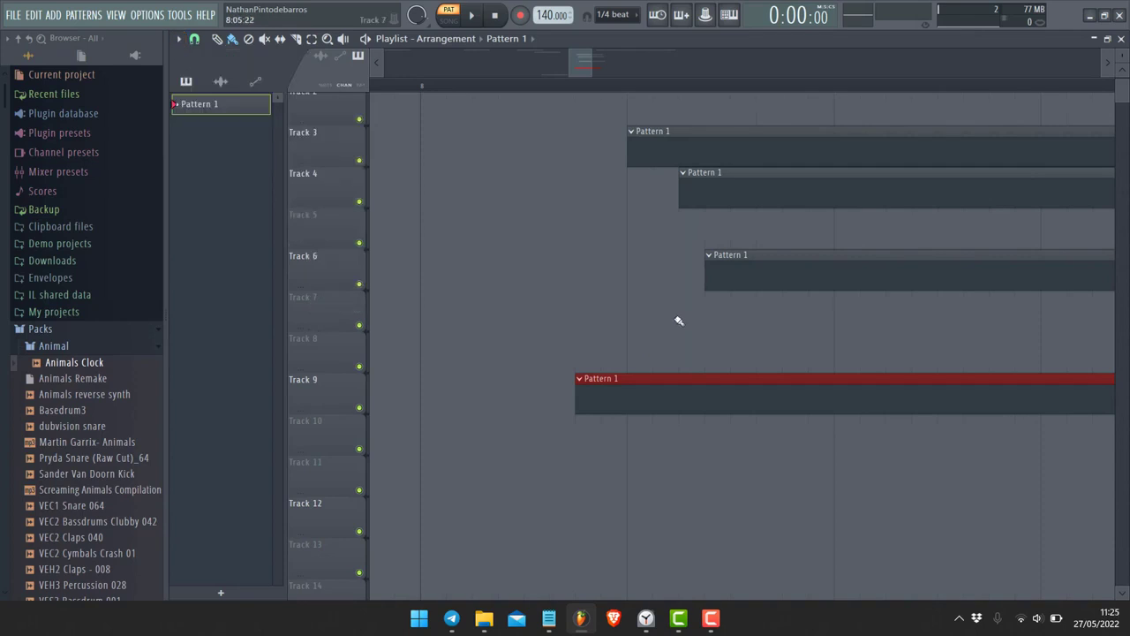
pyautogui.moveTo(679, 321); pyautogui.dragTo(708, 317)
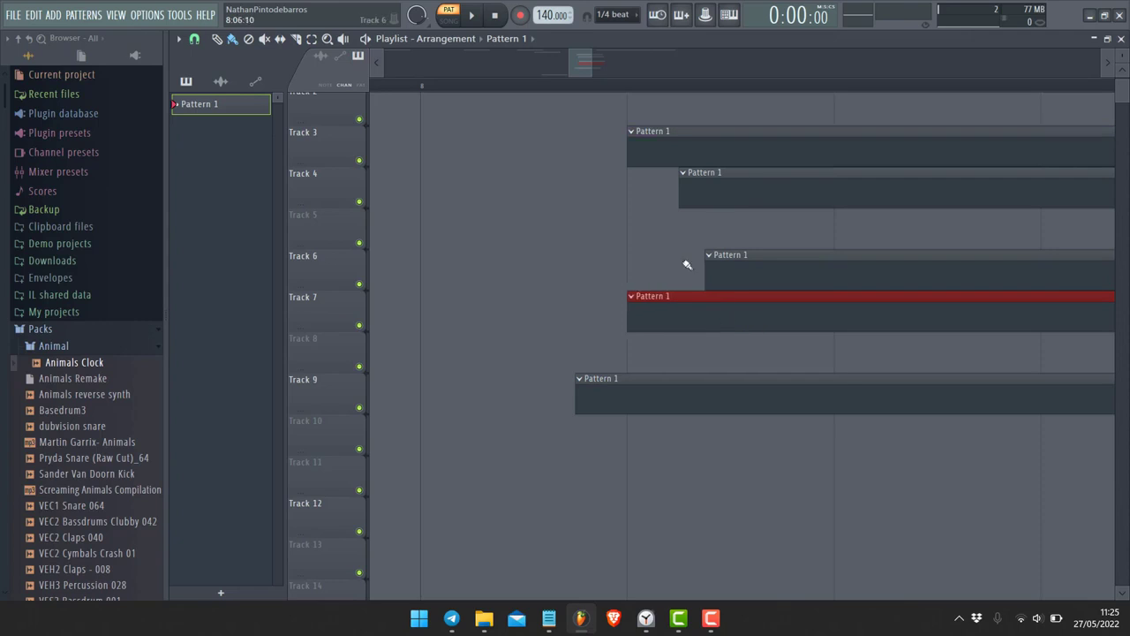
pyautogui.scroll(-3, 667, 298)
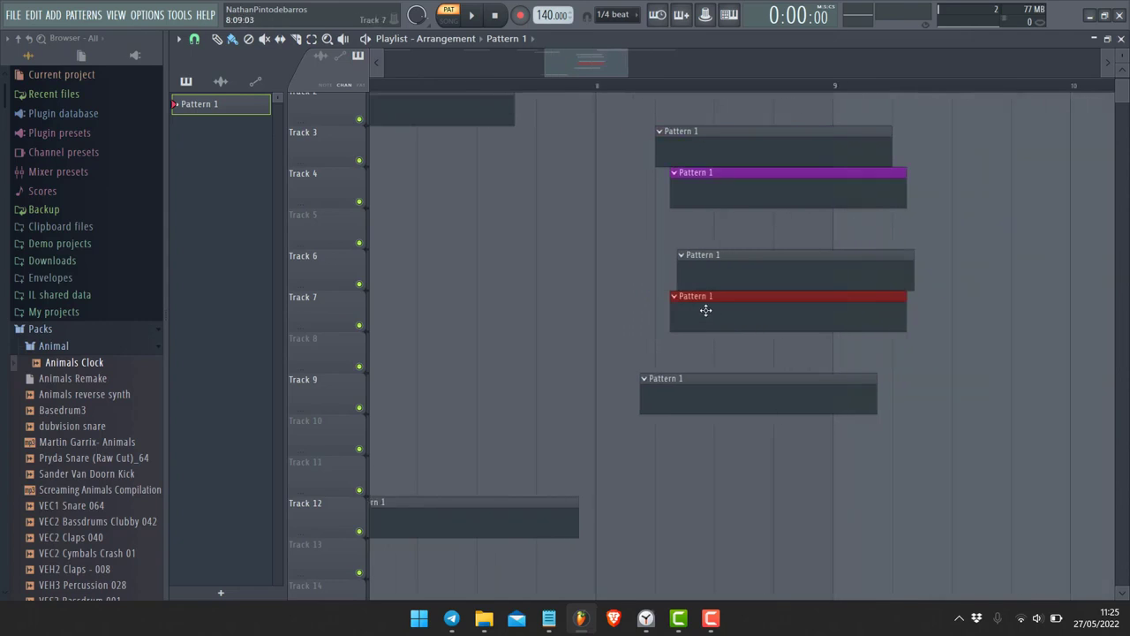
pyautogui.moveTo(703, 310); pyautogui.dragTo(721, 295)
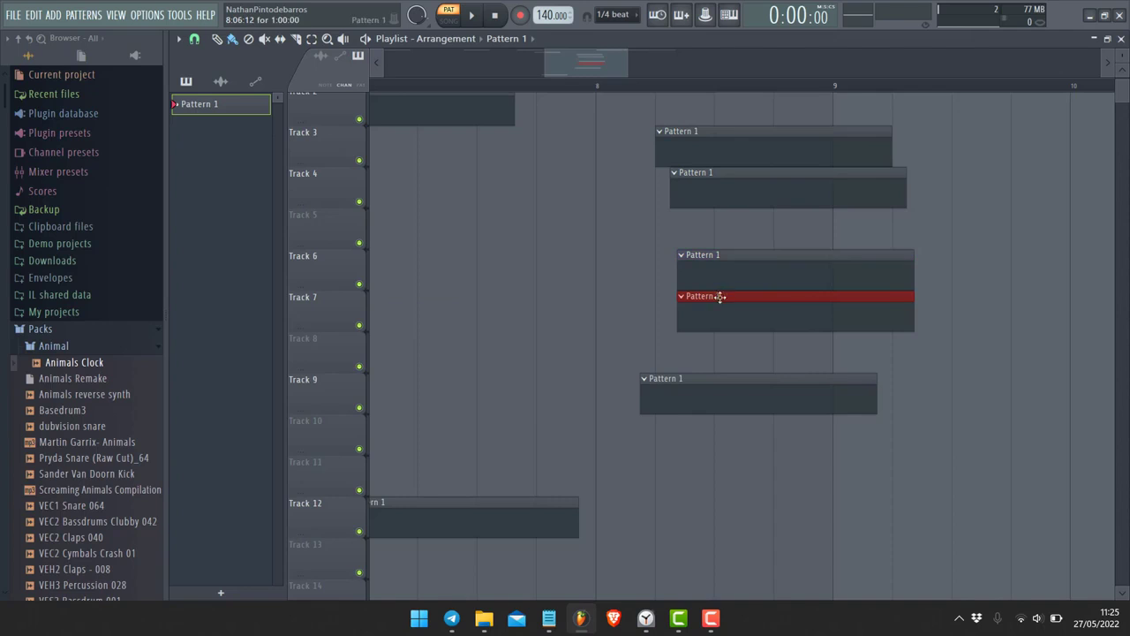
# - Set the playlist snap to Markers and add a time marker named Intro at bar 6
pyautogui.click(180, 40)
pyautogui.moveTo(282, 82)
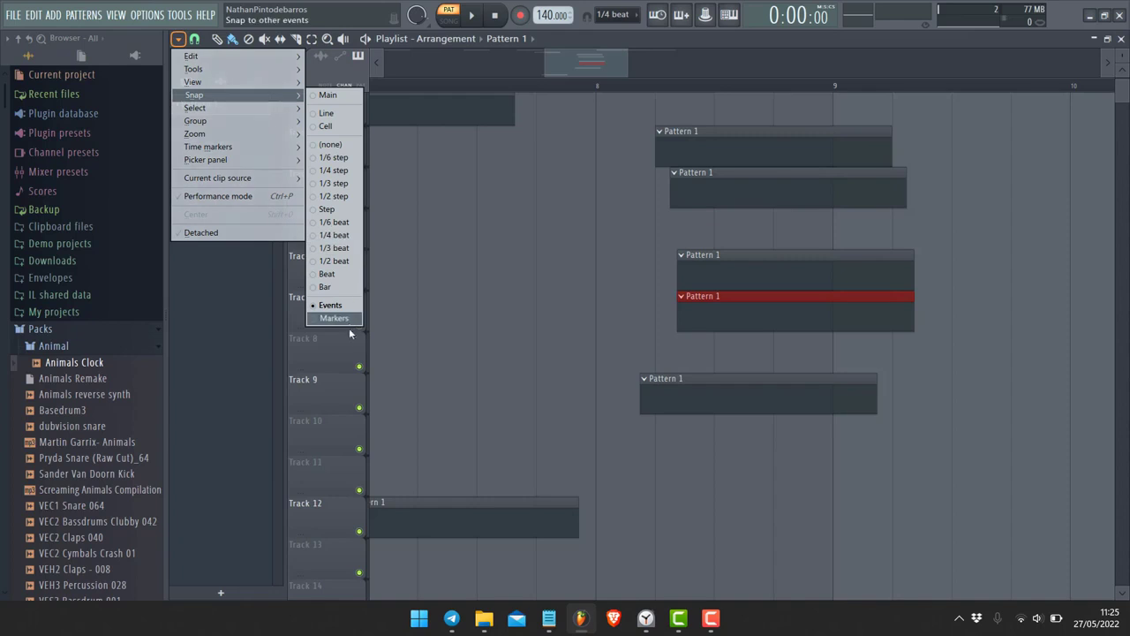
pyautogui.click(348, 322)
pyautogui.scroll(-3, 598, 251)
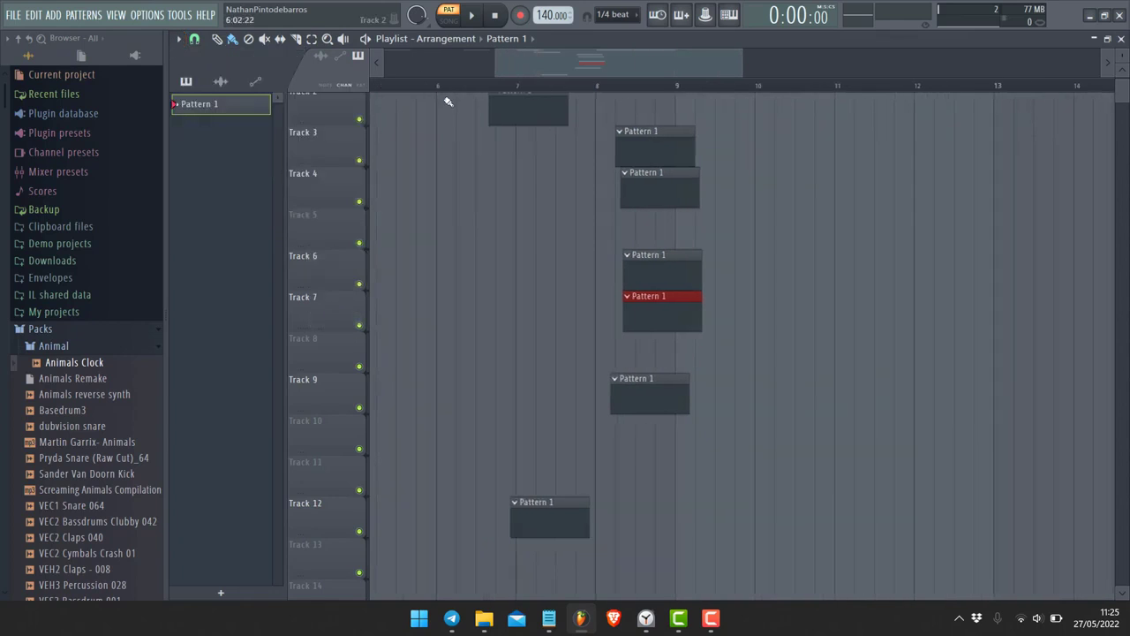
pyautogui.click(437, 87)
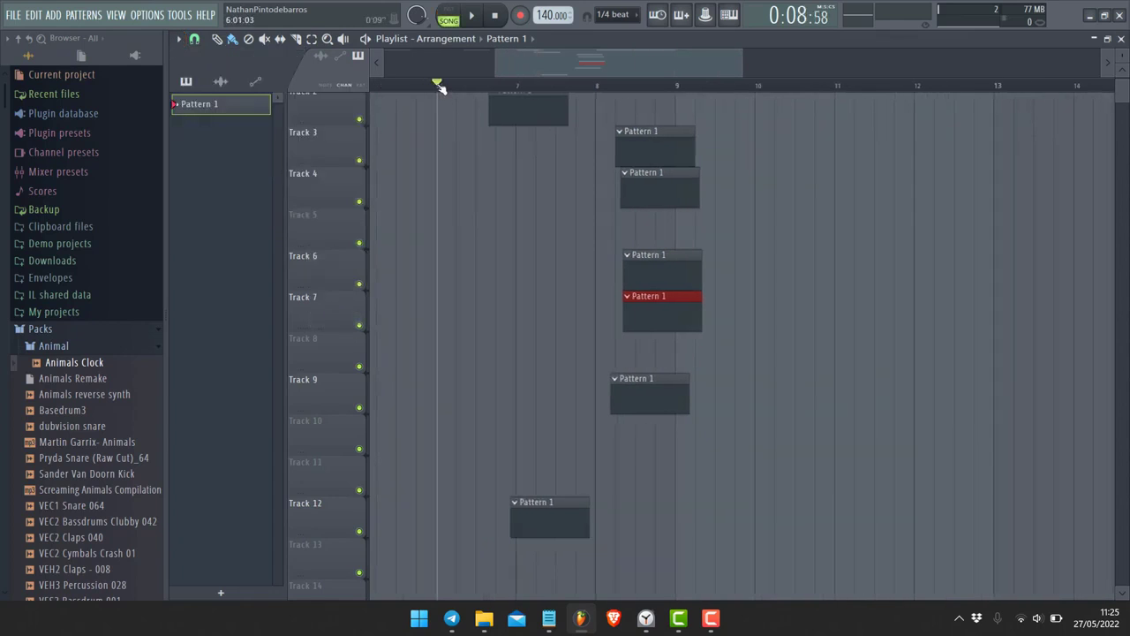
pyautogui.hotkey('alt', 't')
pyautogui.write('Intr')
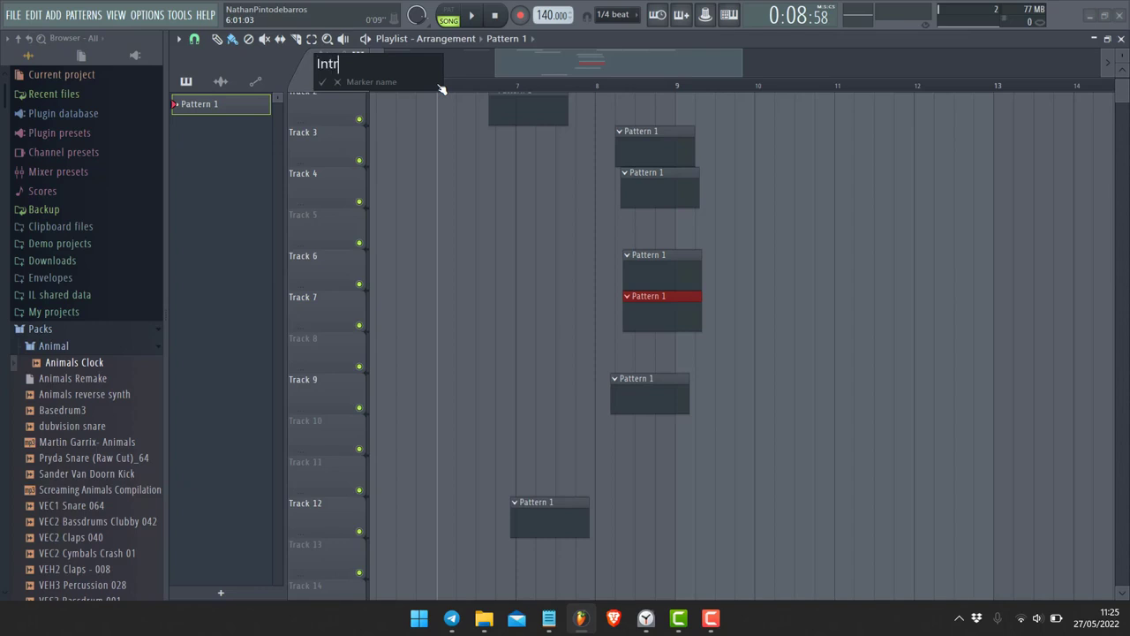
pyautogui.write('o')
pyautogui.press('Return')
# - Place a Pattern 1 clip on Track 4 starting at the Intro marker and move the song position into bar 5
pyautogui.moveTo(494, 204); pyautogui.dragTo(466, 196)
pyautogui.click(396, 91)
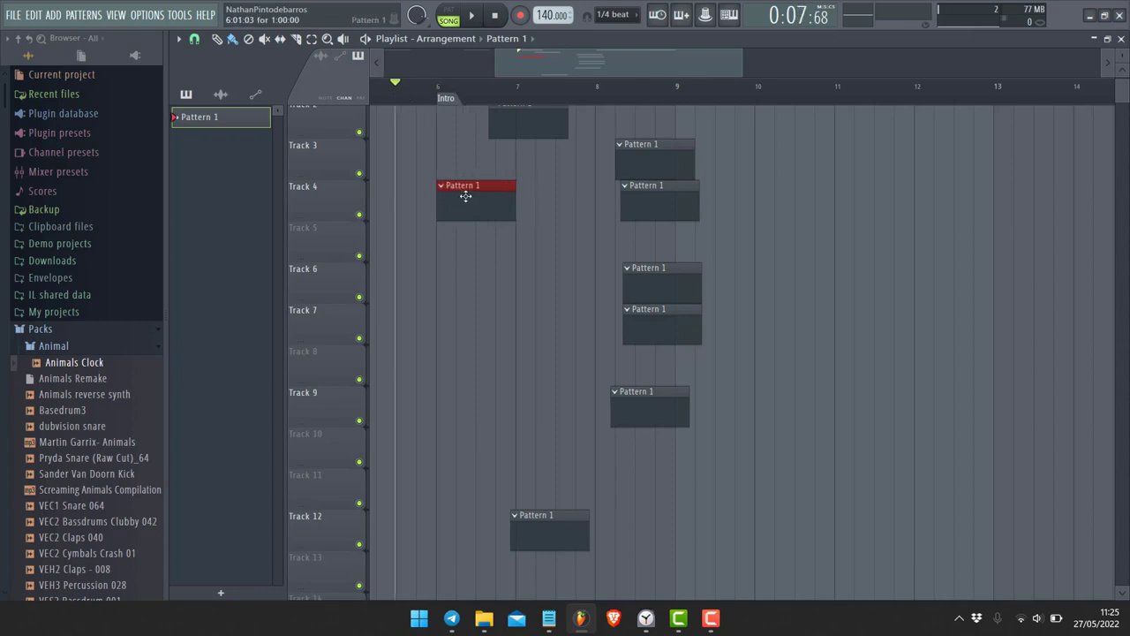
pyautogui.click(178, 39)
pyautogui.moveTo(238, 95)
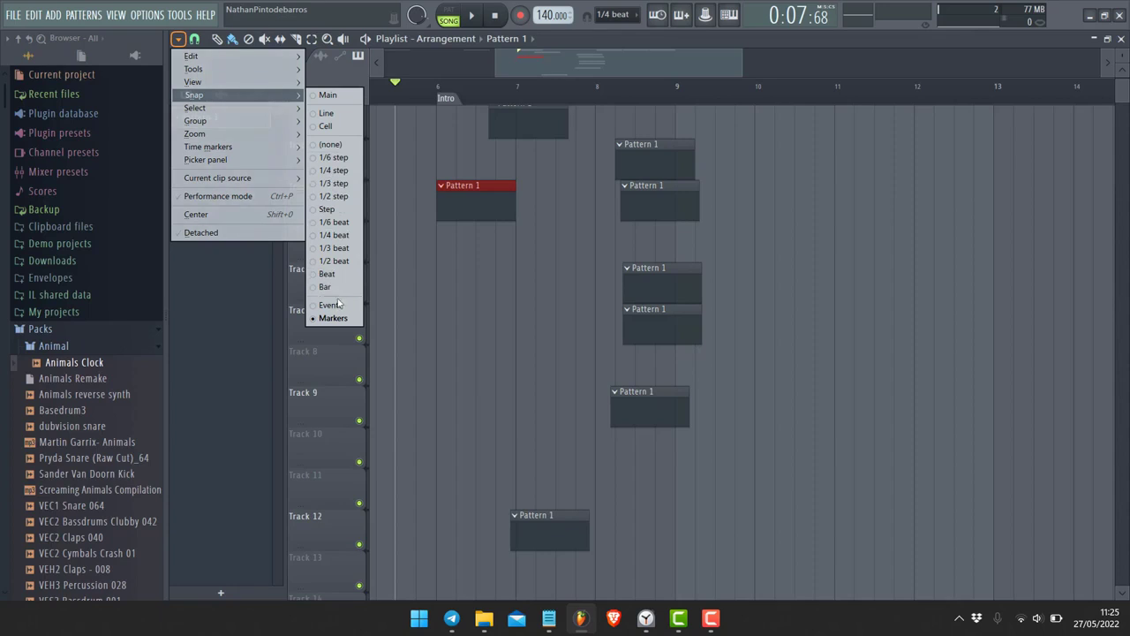
pyautogui.click(487, 268)
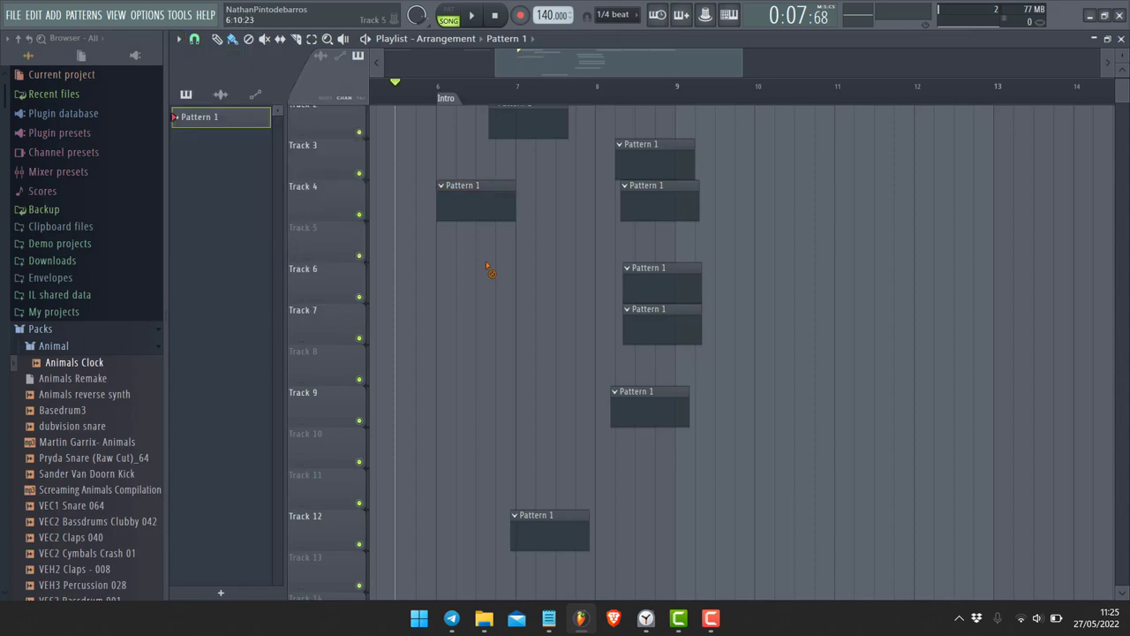